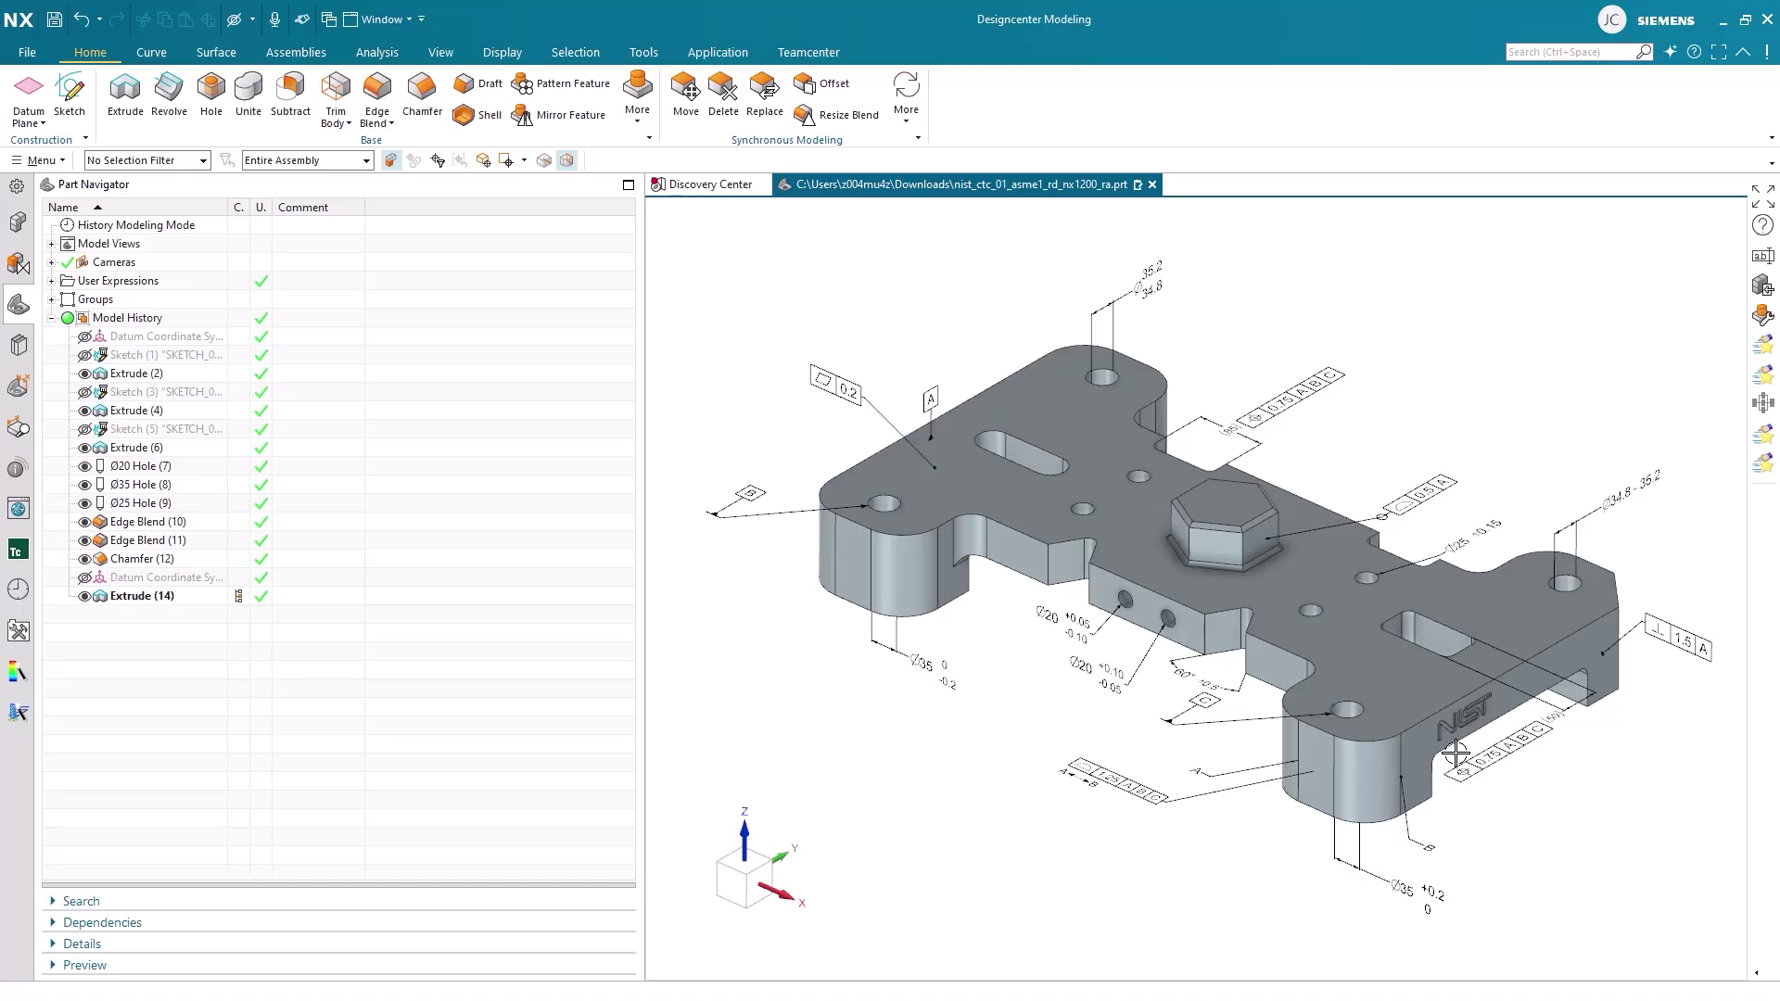
# Bring up the File menu to start assigning a Teamcenter ID to the unmanaged part.
pyautogui.click(27, 52)
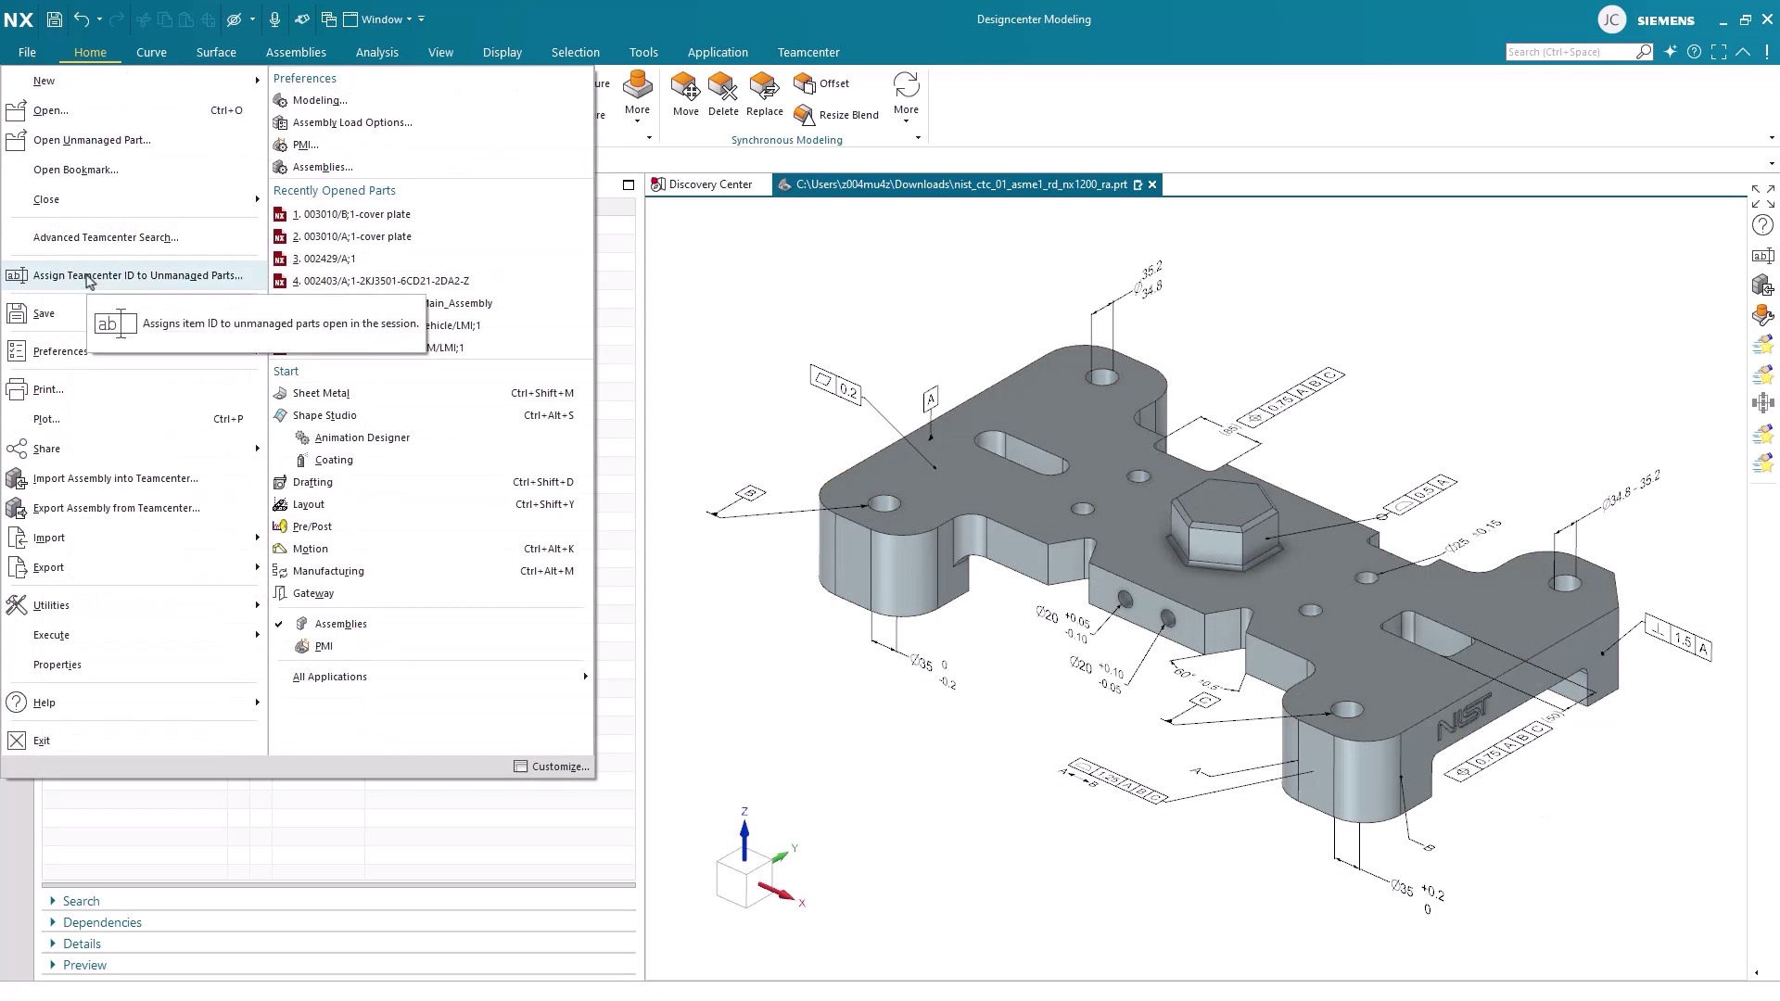
pyautogui.press('Escape')
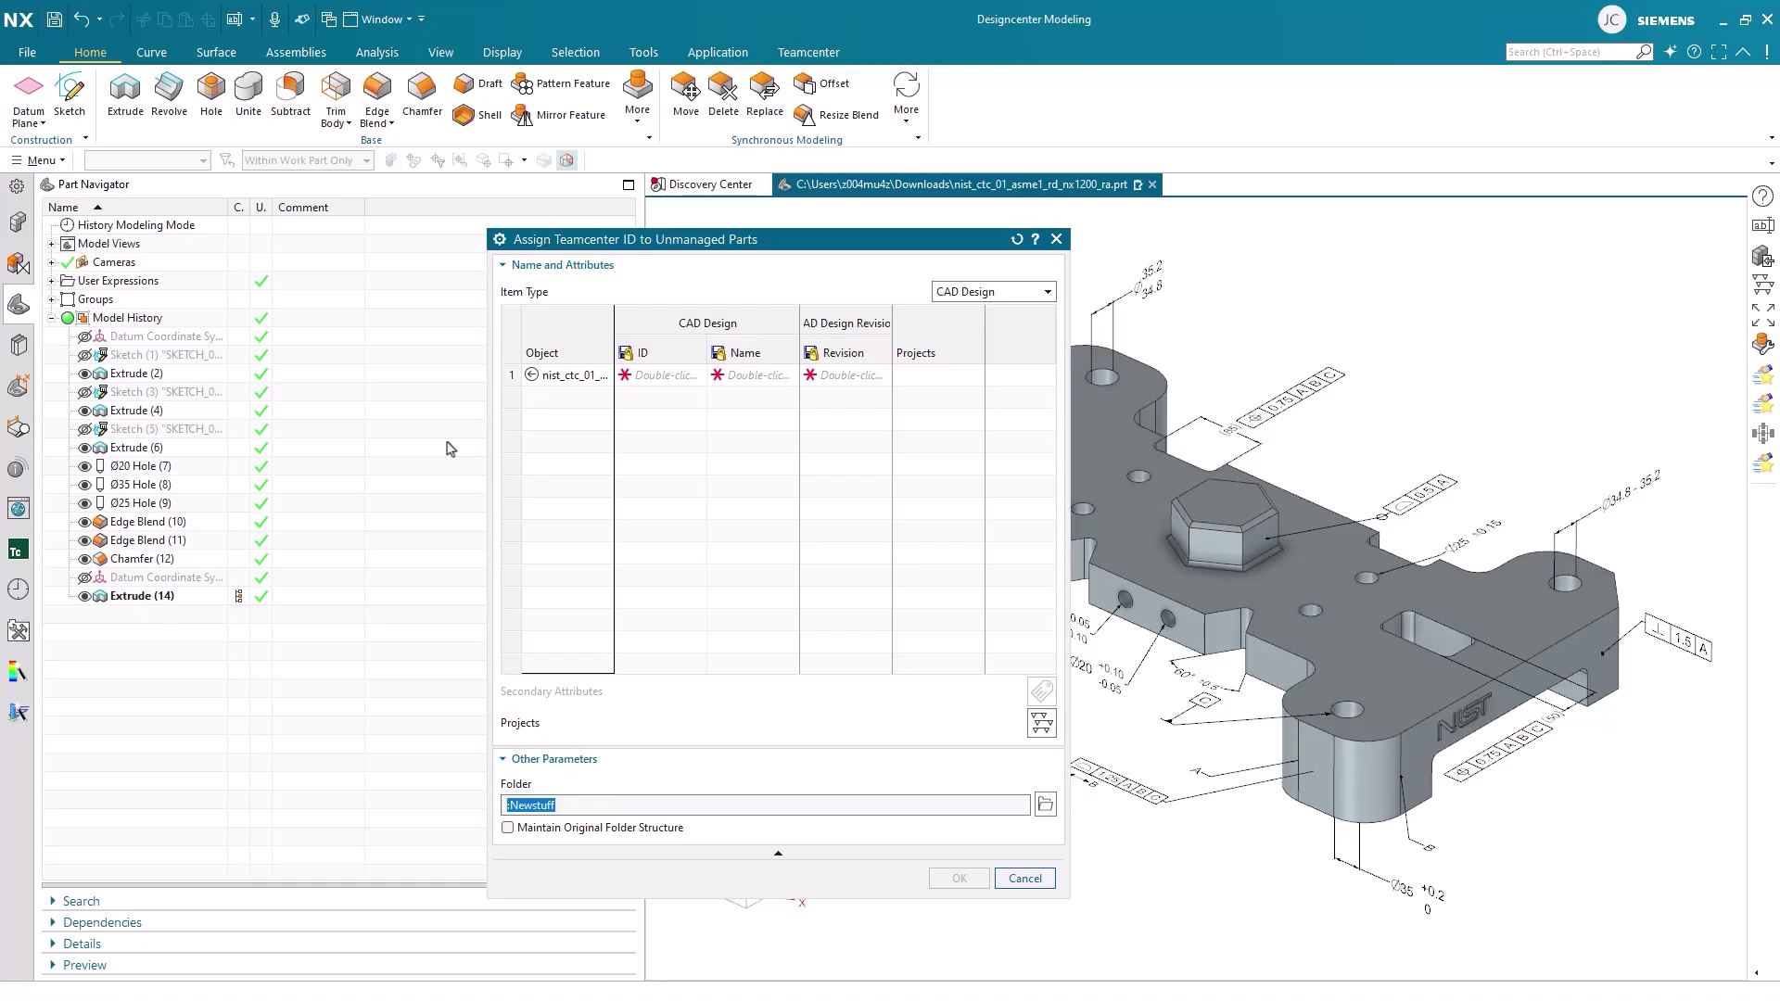
# Generate Teamcenter ID 004423 in the part's ID cell, auto-filling its name and revision A.
pyautogui.click(648, 379)
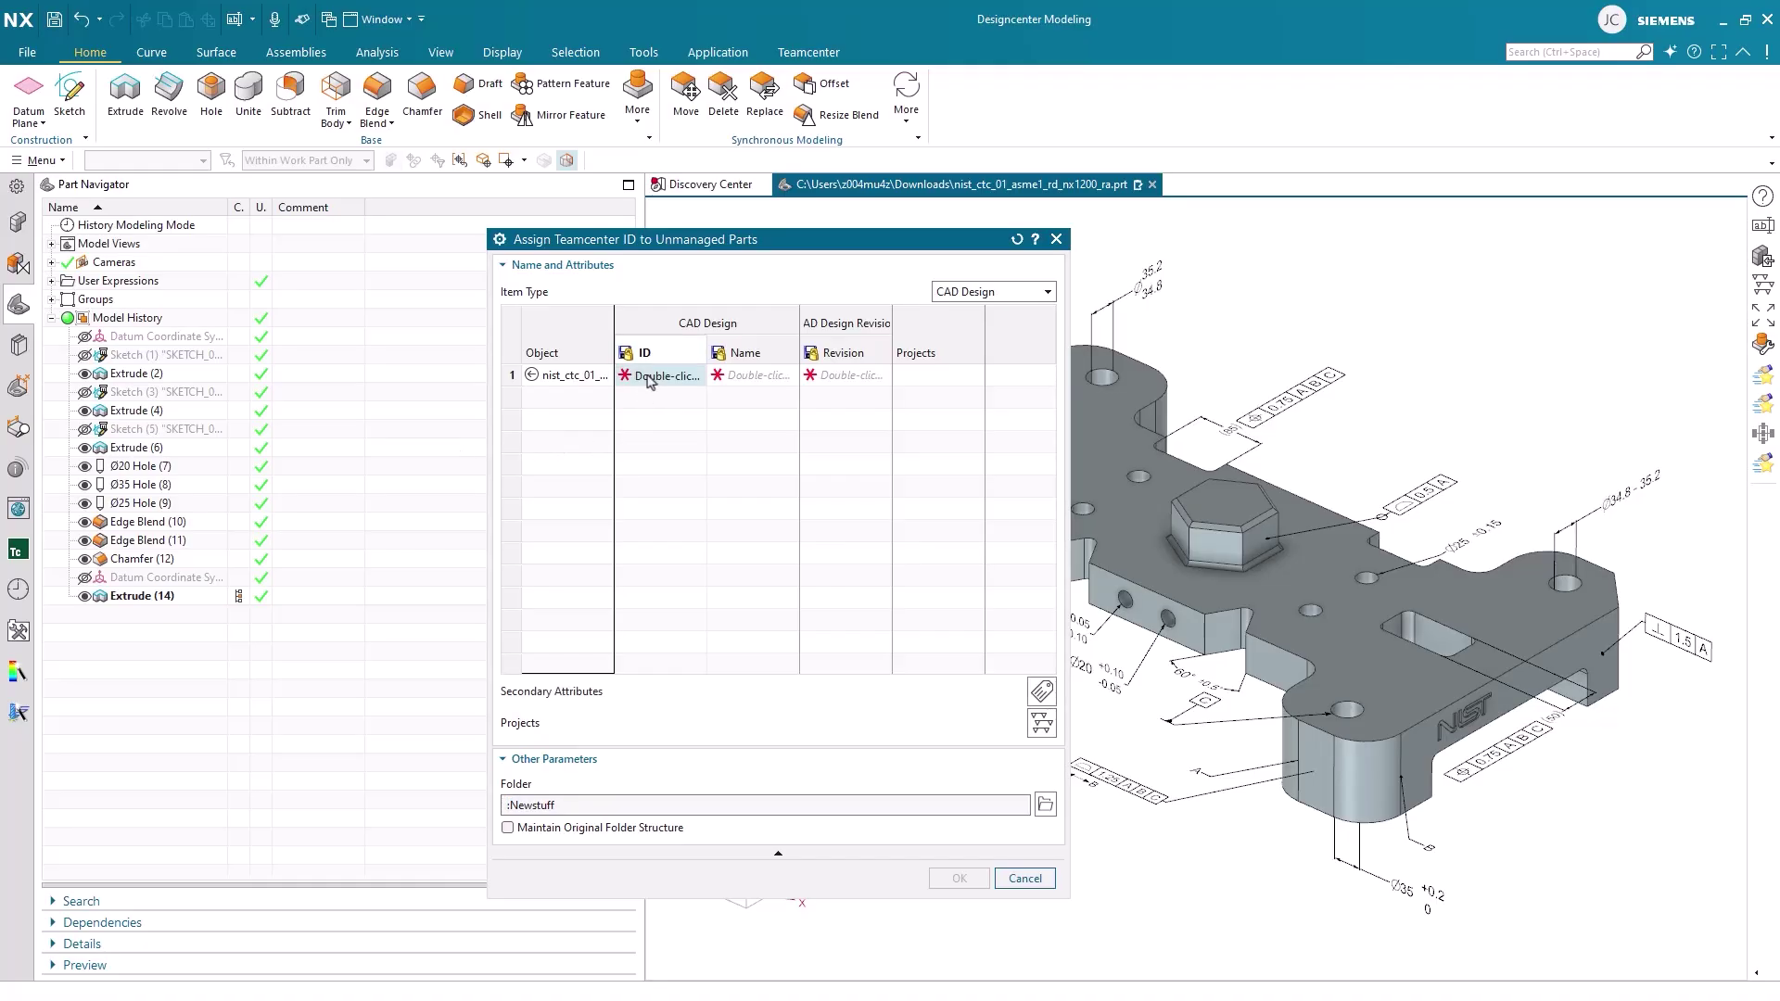
pyautogui.doubleClick(649, 380)
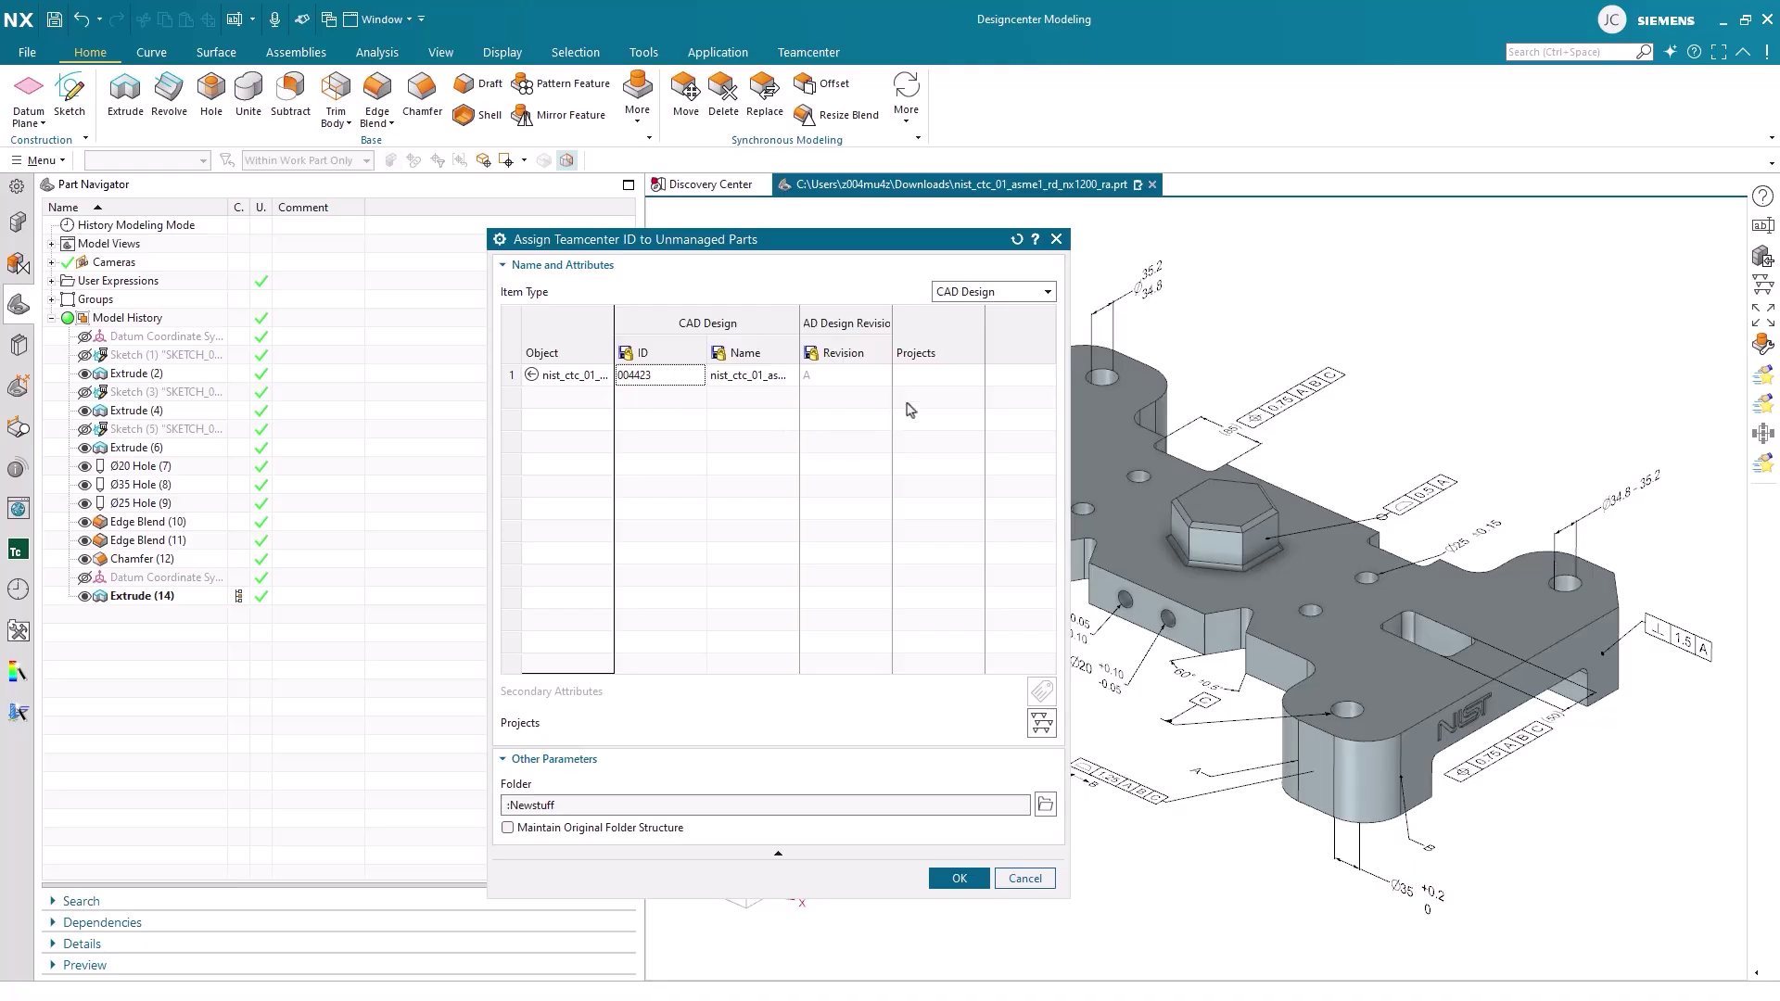
# Keep CAD Design as the item type and select the part's row in the list.
pyautogui.click(971, 292)
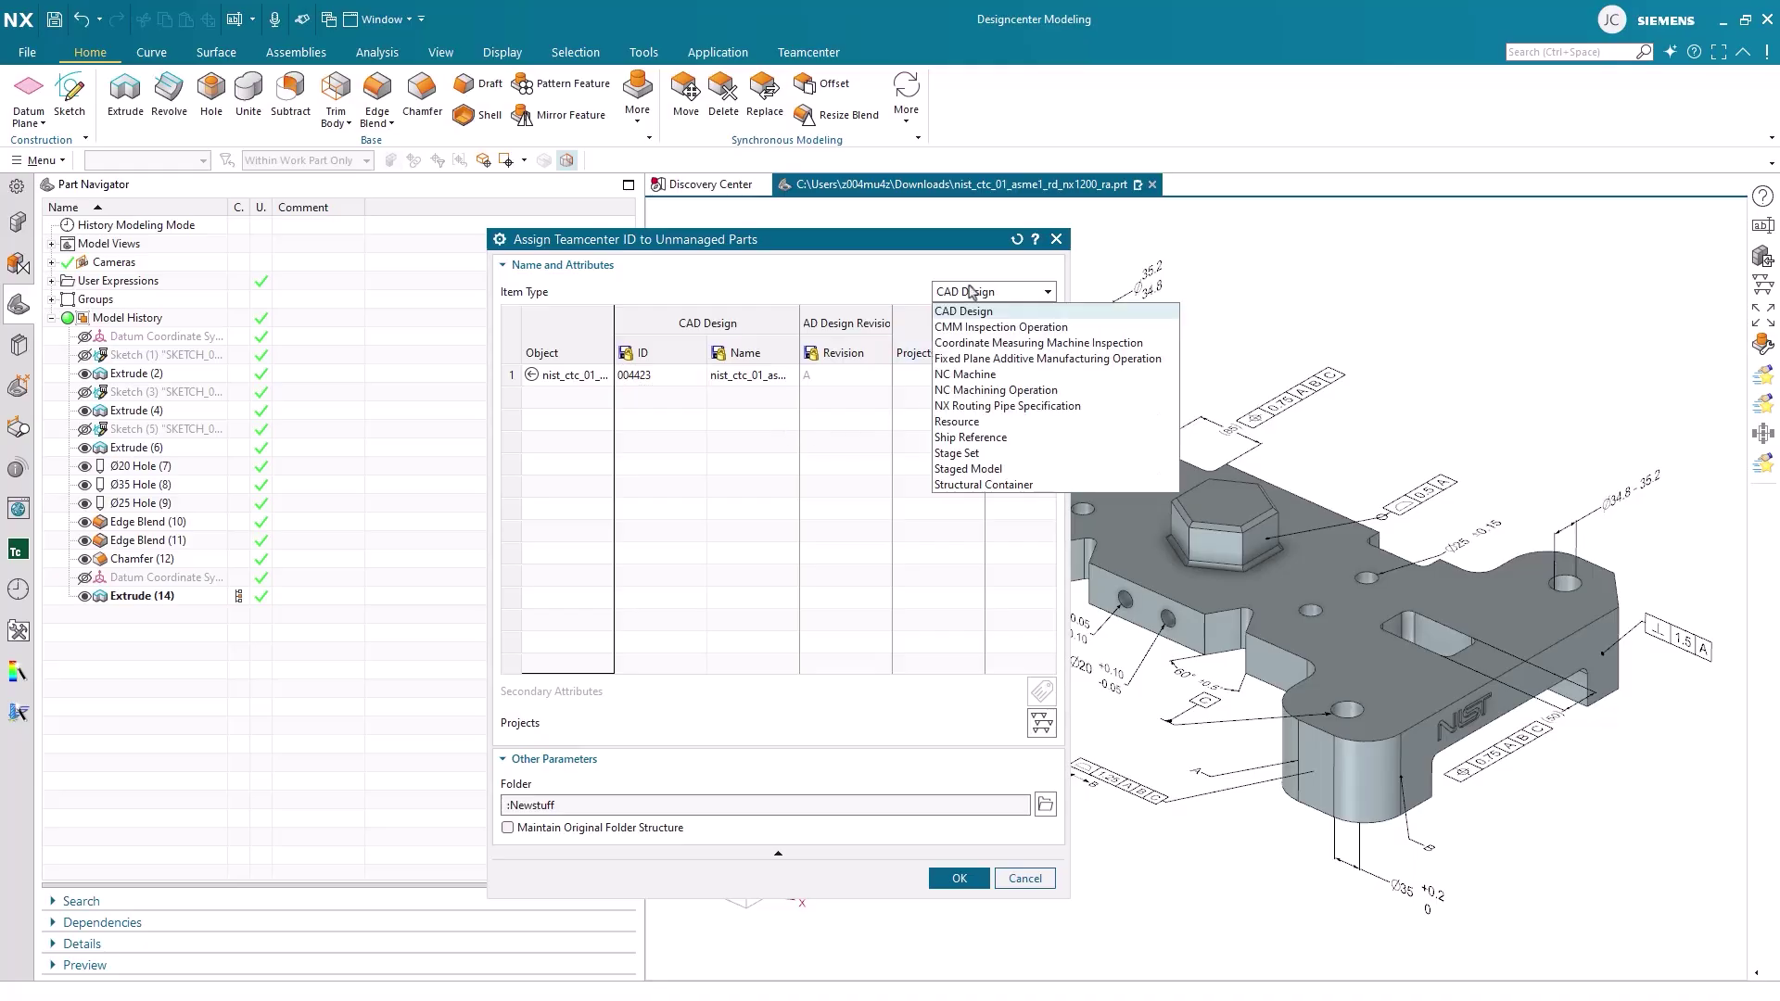
pyautogui.click(971, 293)
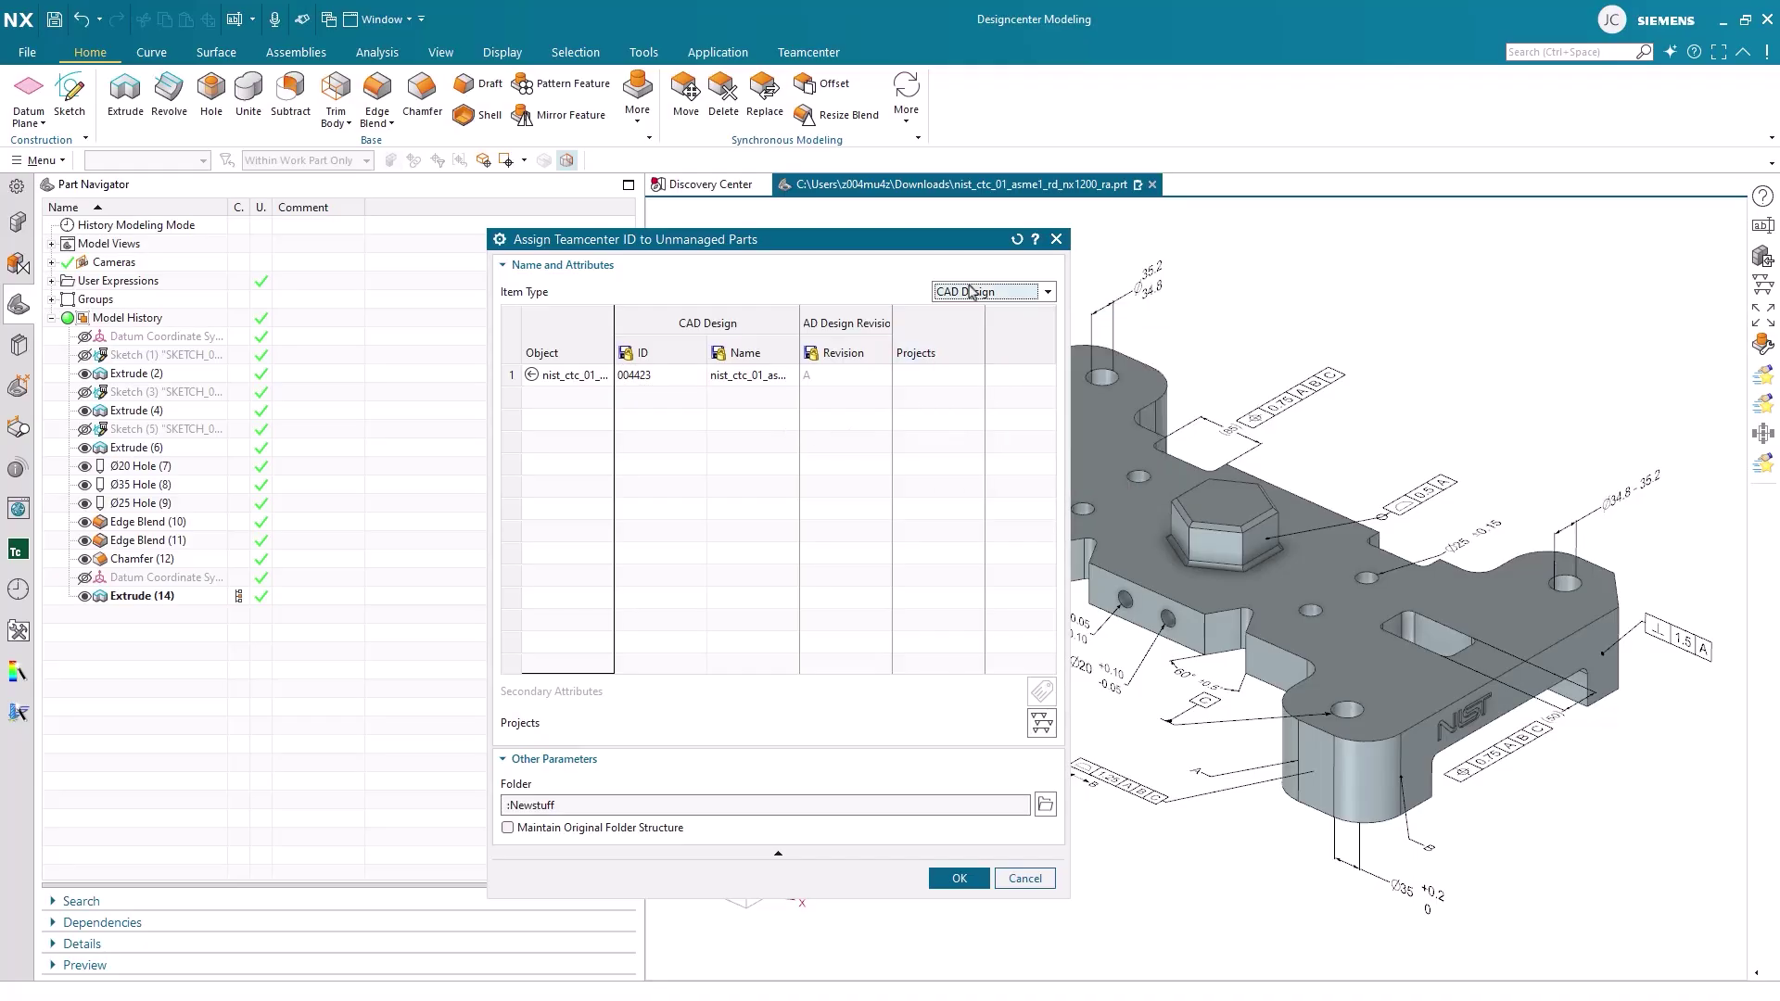
pyautogui.click(599, 377)
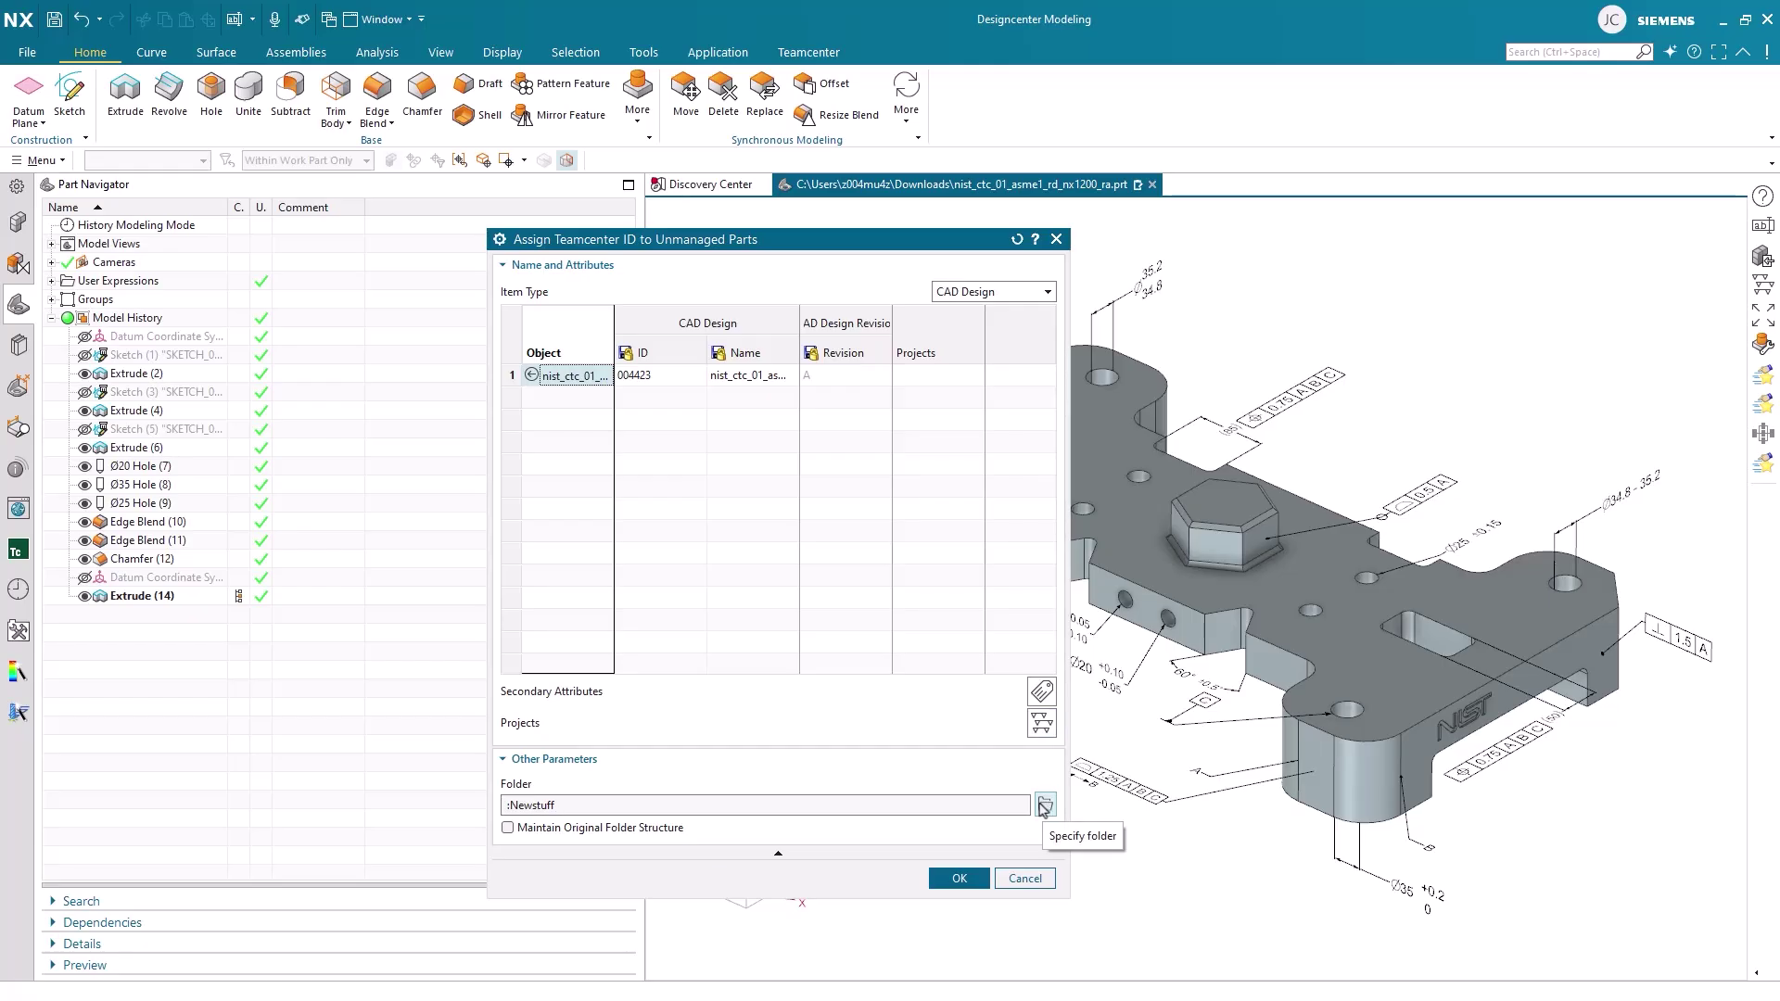
# Enable Maintain Original Folder Structure and confirm, making the part 004423/A;1.
pyautogui.click(508, 829)
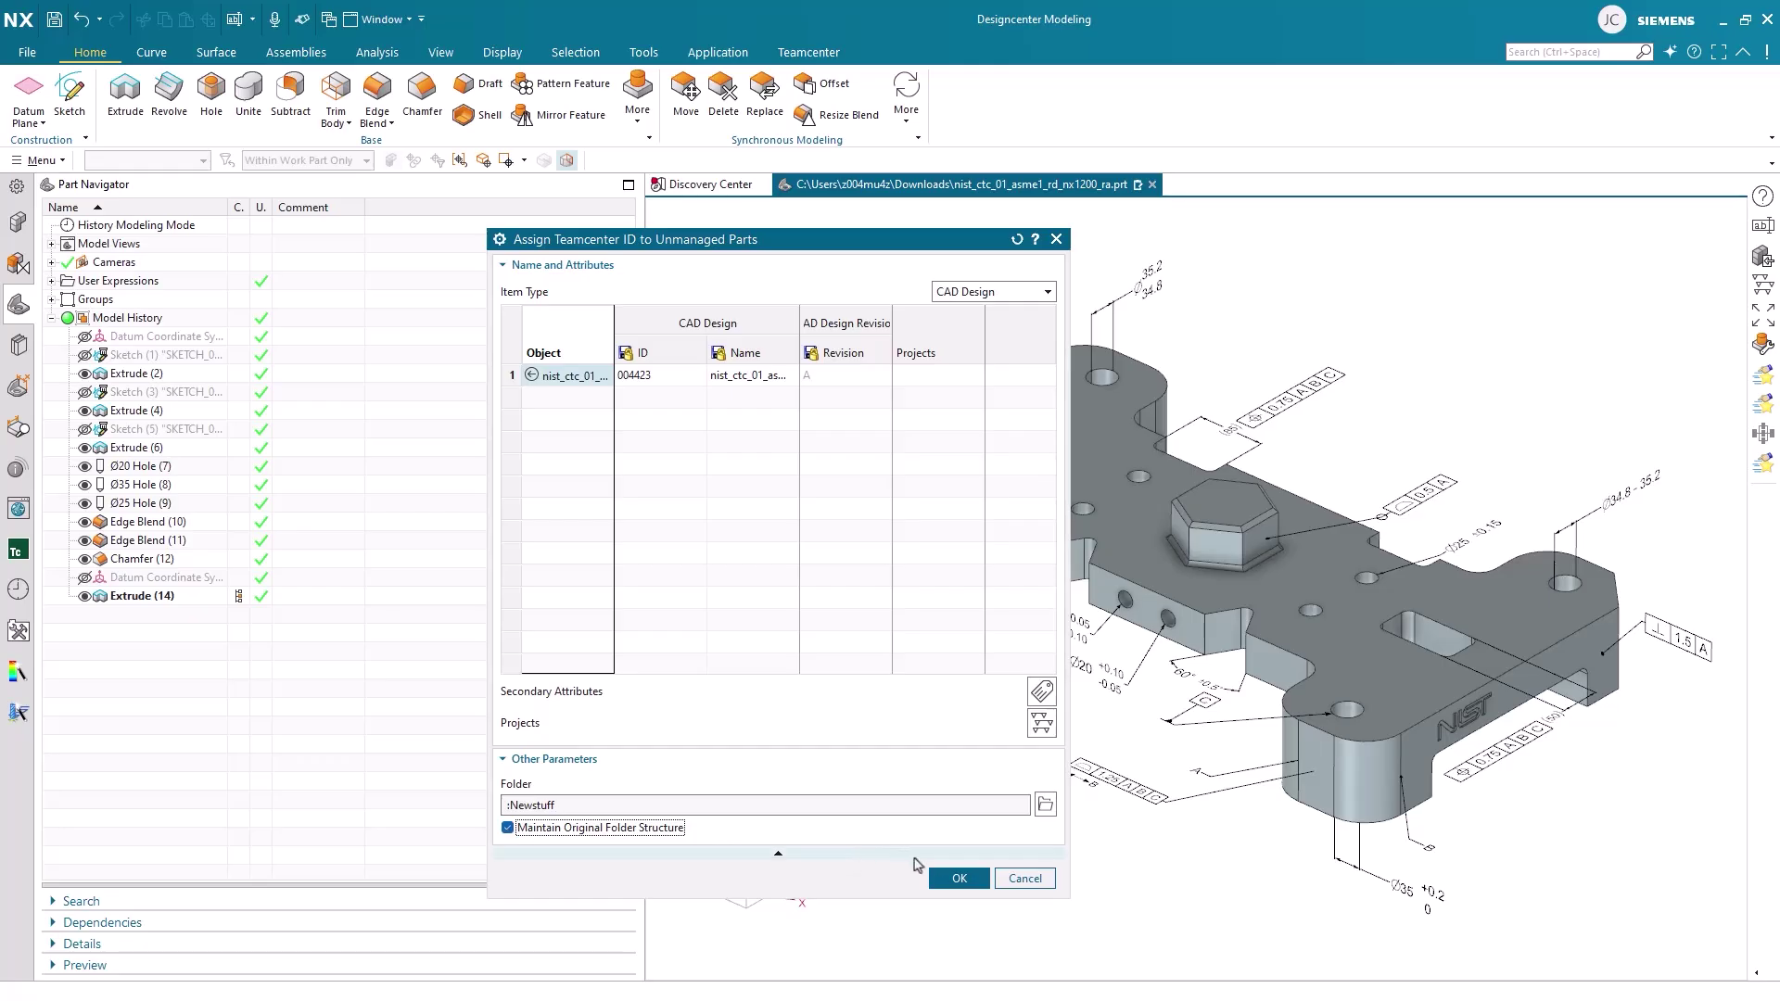
pyautogui.click(946, 884)
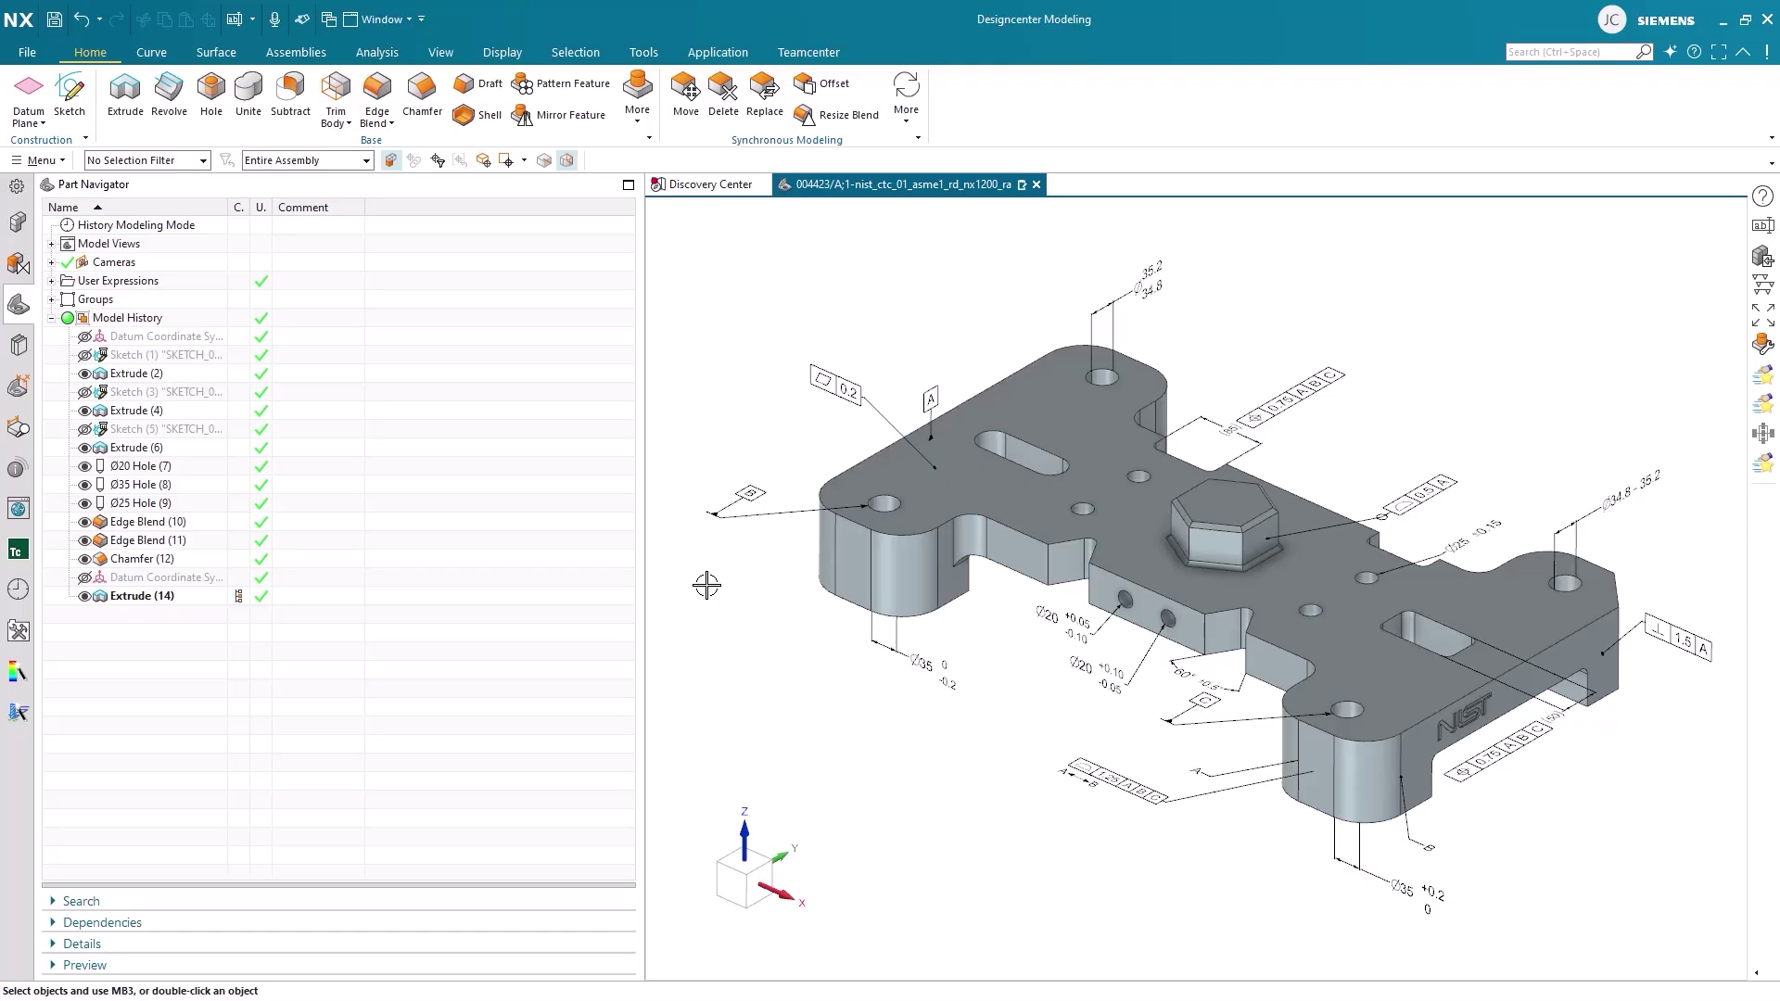
# Pick Gearmotor_Main_Assembly.prt as the assembly to import into Teamcenter.
pyautogui.click(31, 55)
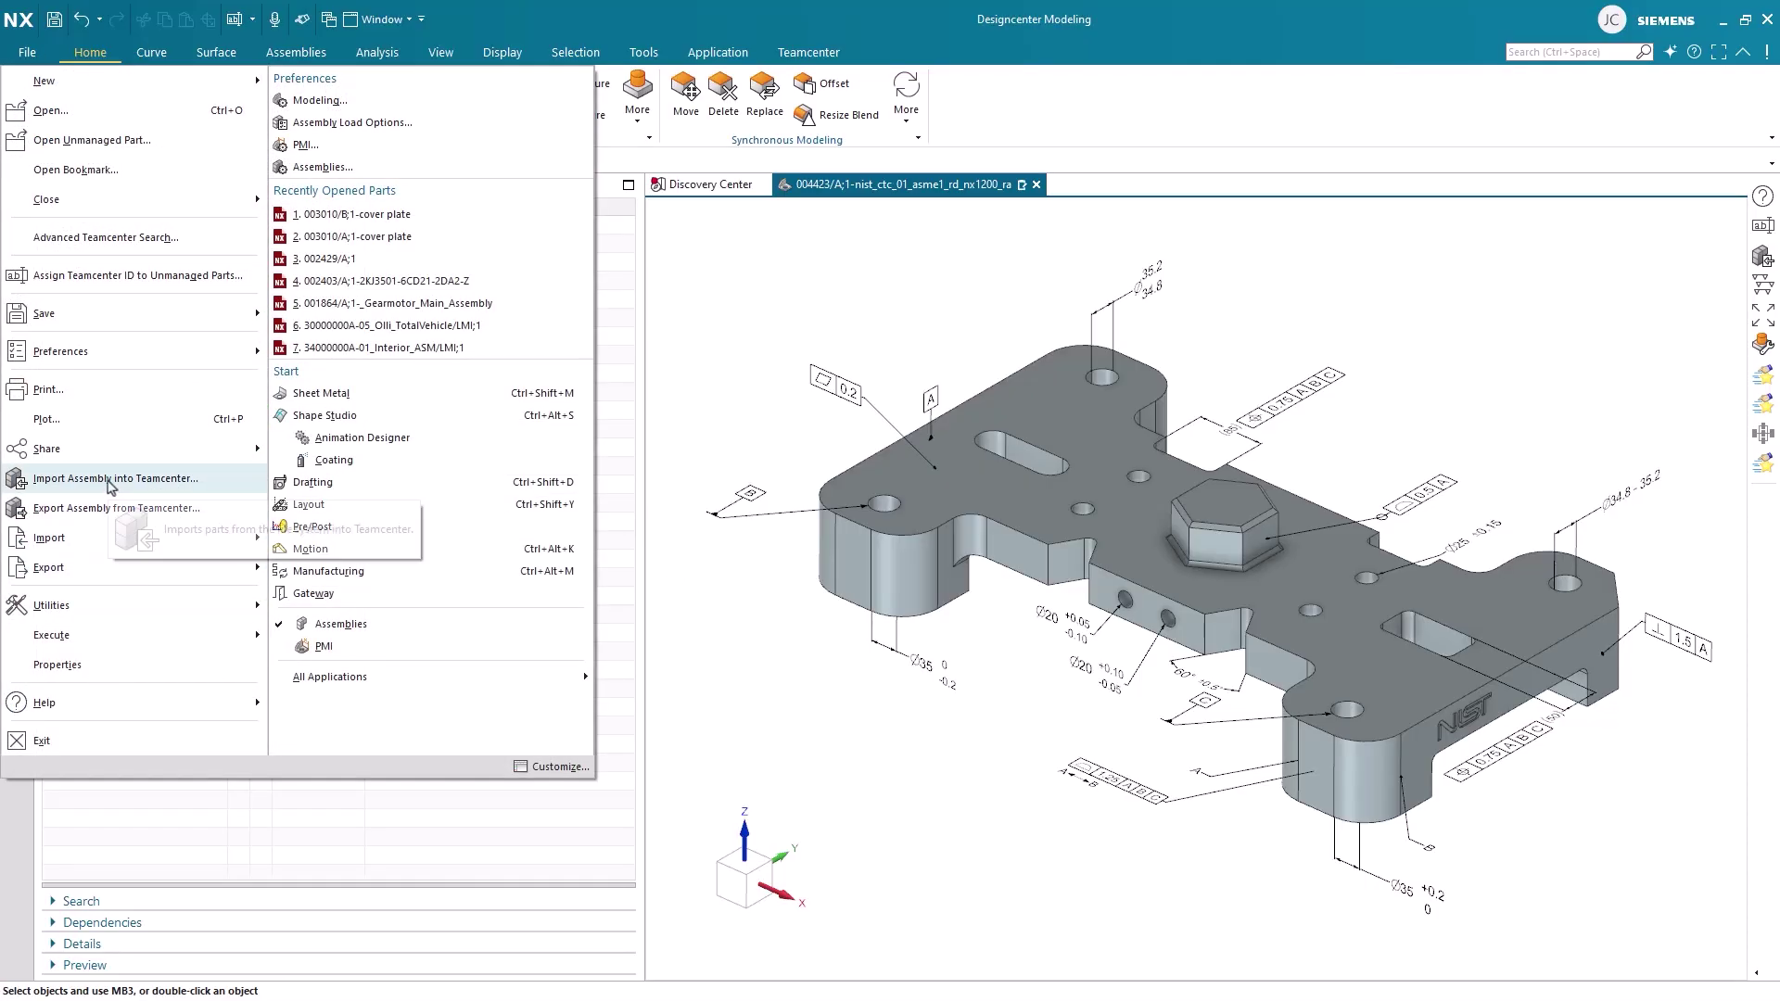
pyautogui.press('Escape')
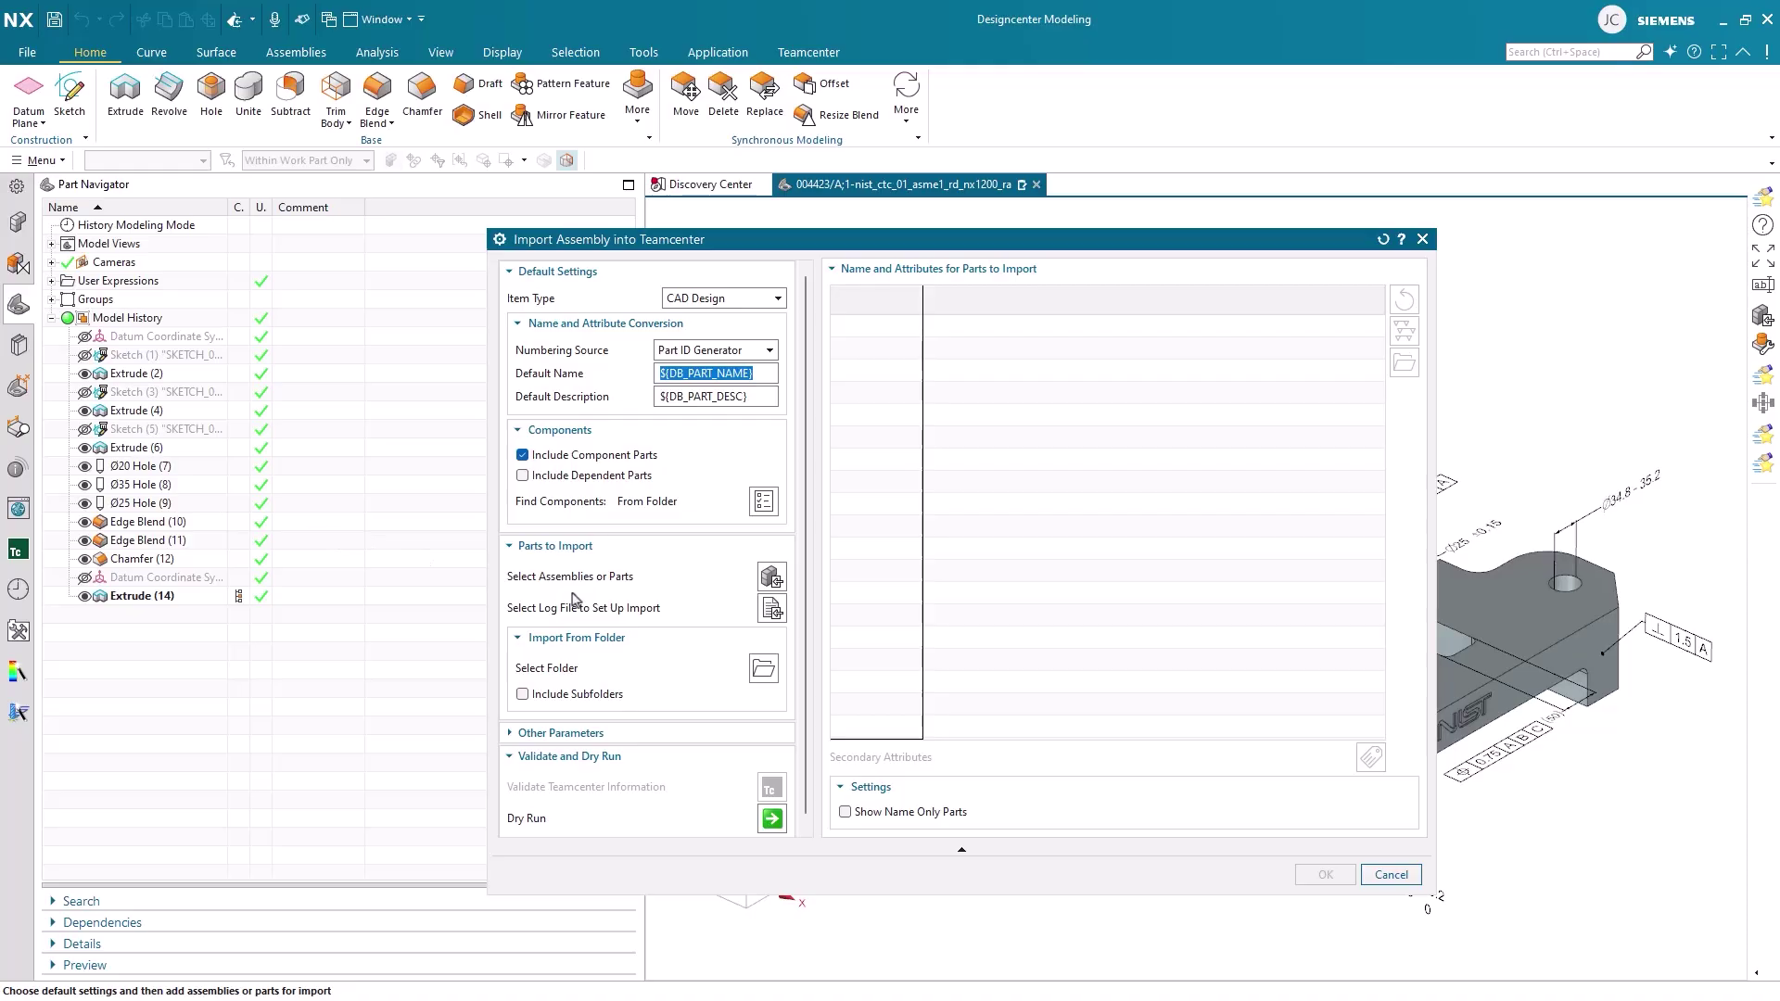
pyautogui.click(763, 584)
pyautogui.doubleClick(799, 311)
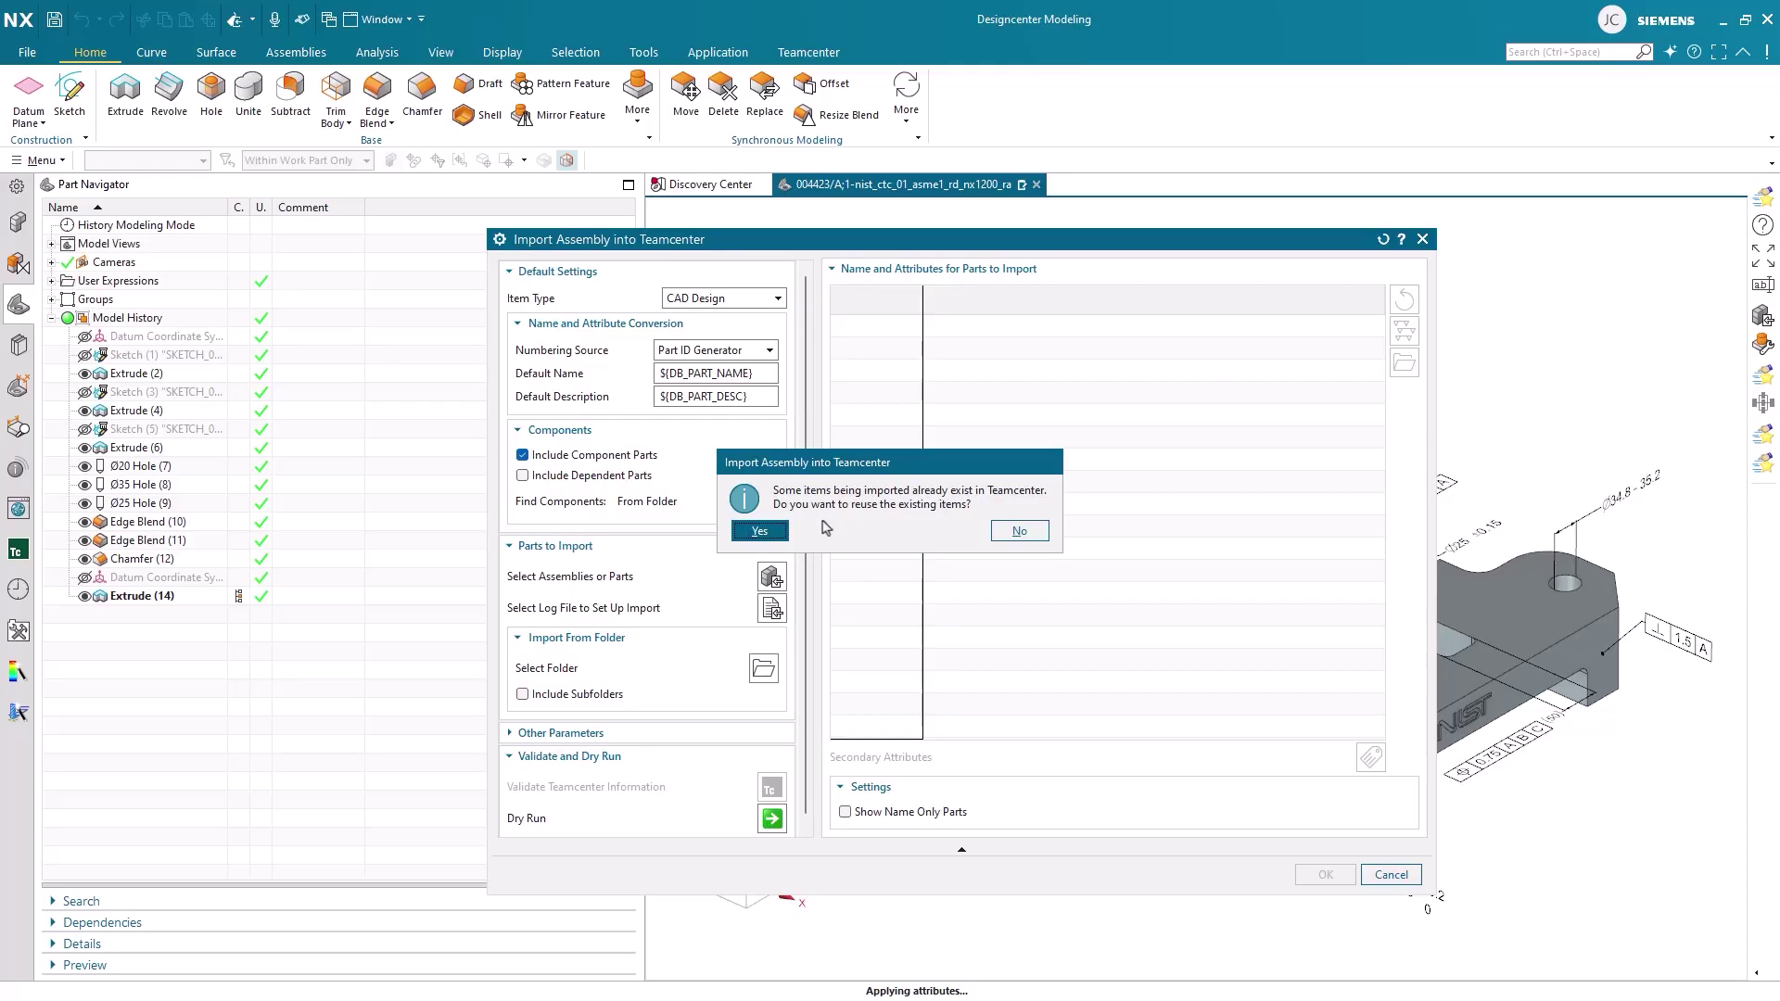
# Reuse existing Teamcenter items and validate the gearmotor parts, marking each as a new item.
pyautogui.click(1018, 531)
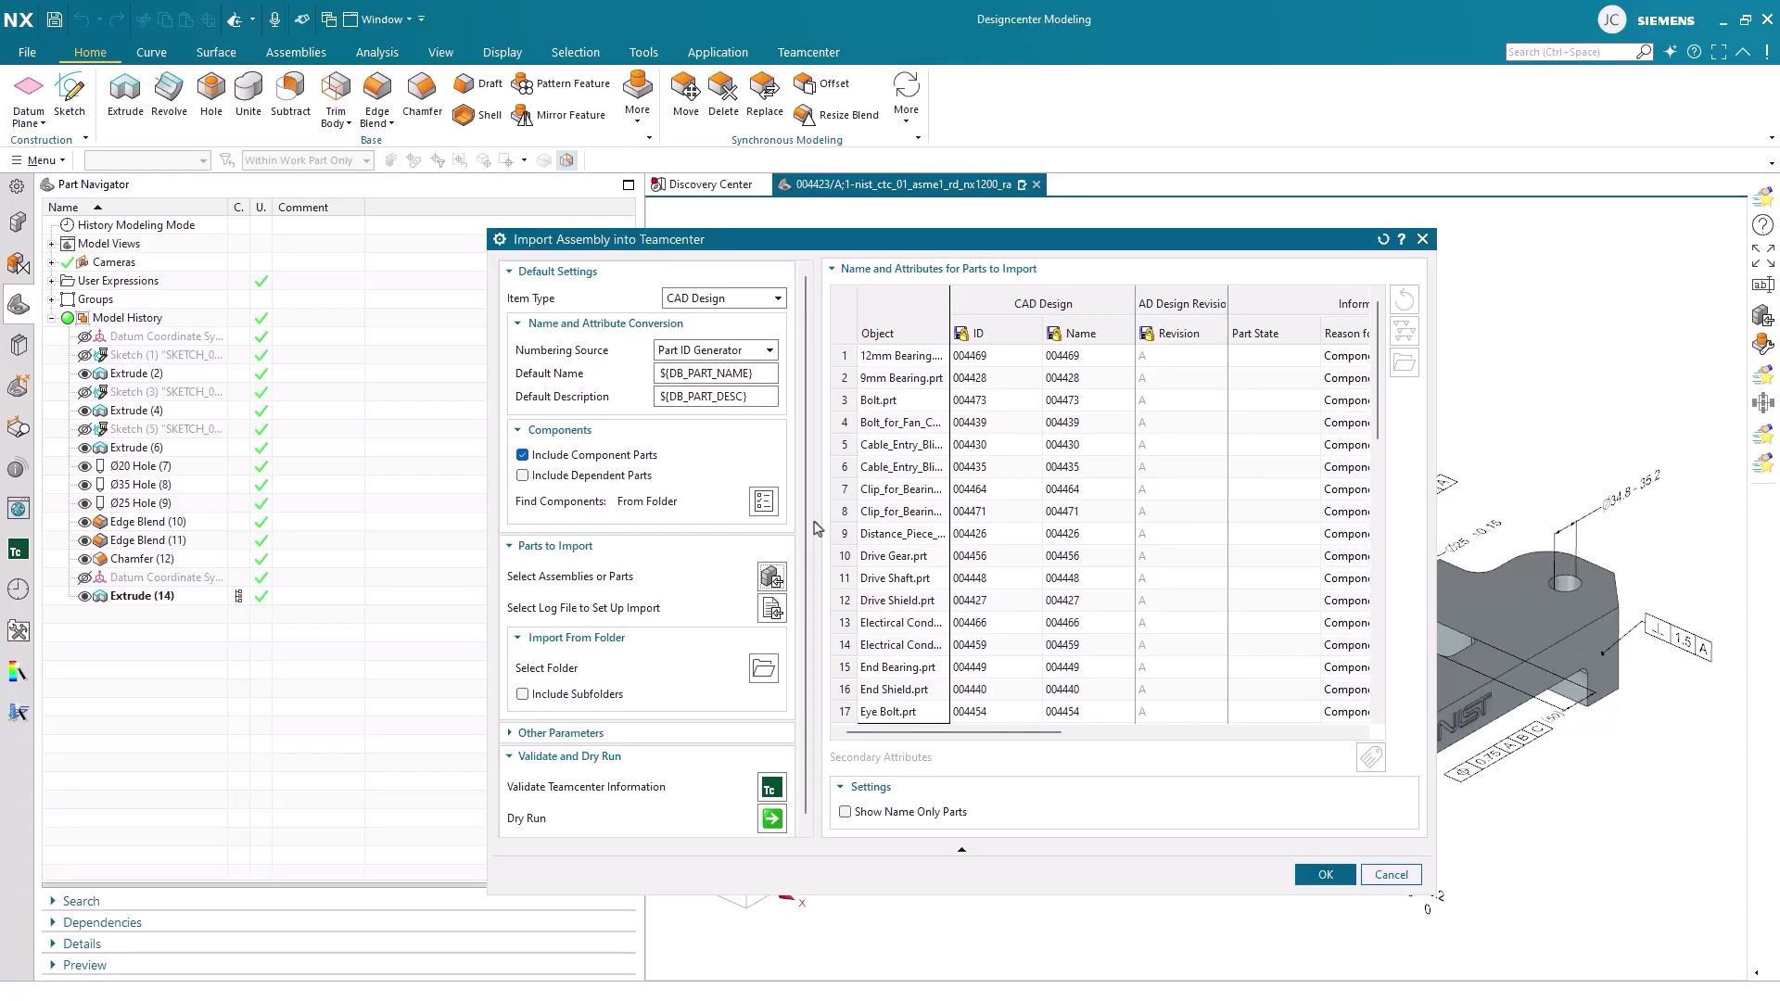
pyautogui.click(872, 348)
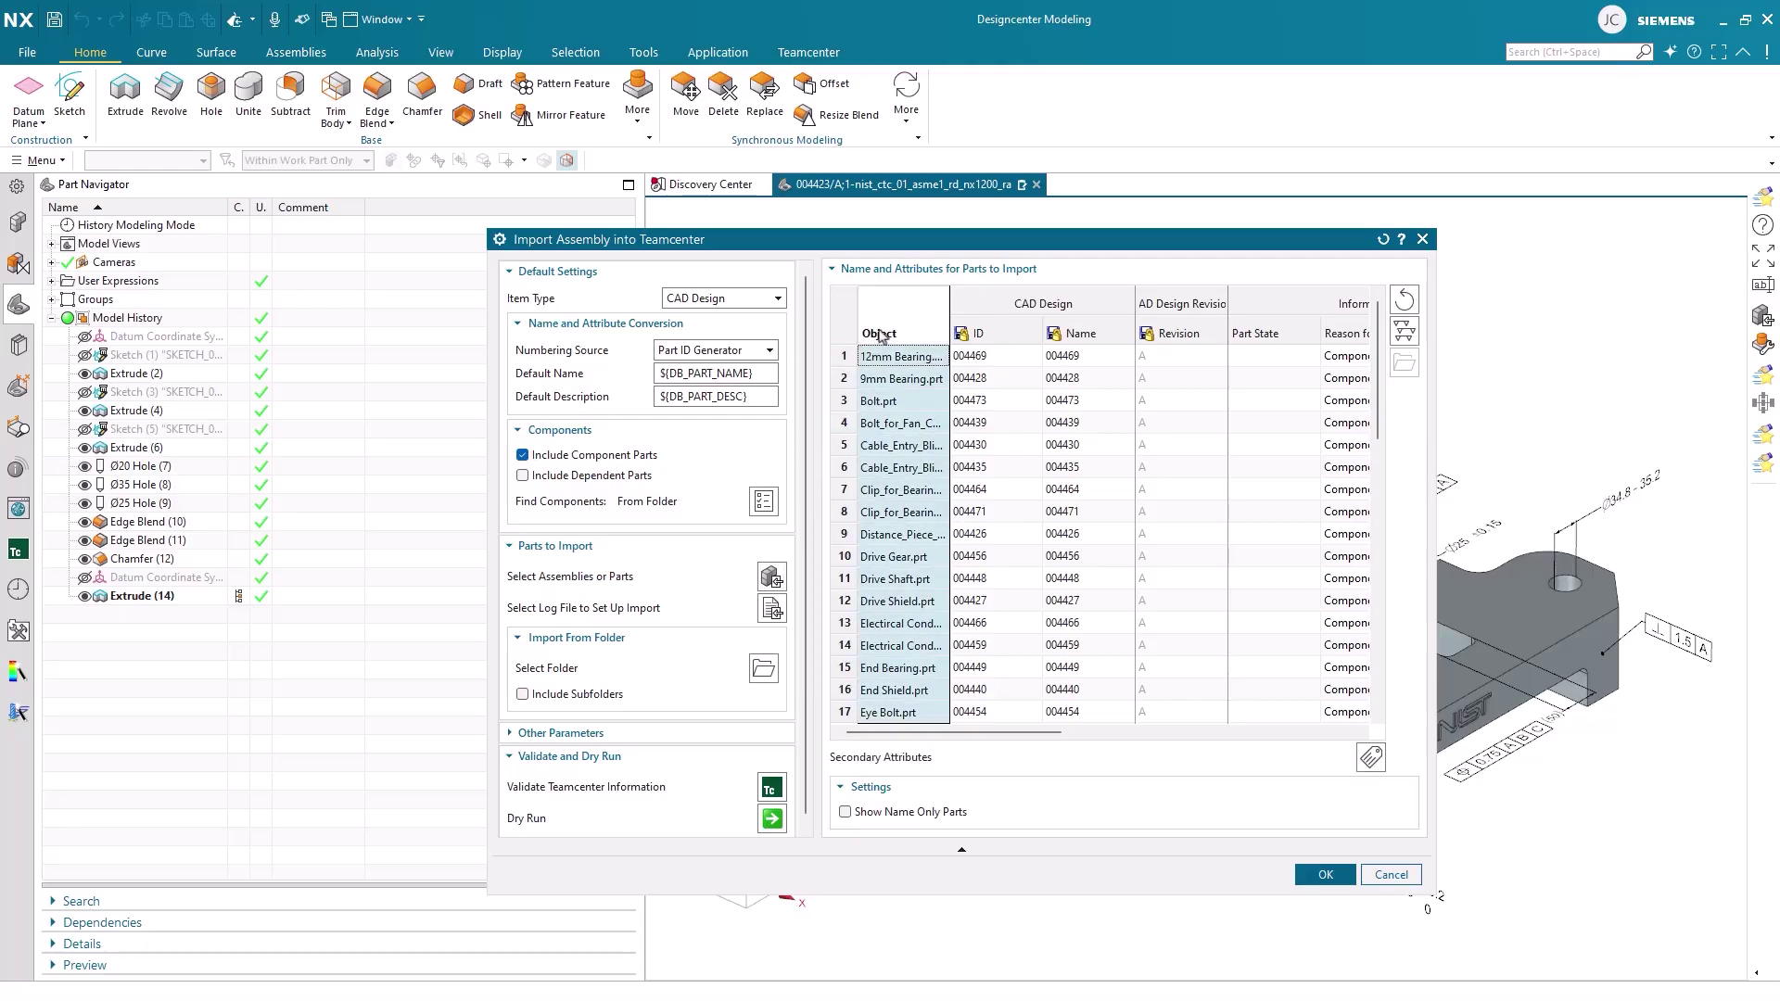
pyautogui.click(1074, 340)
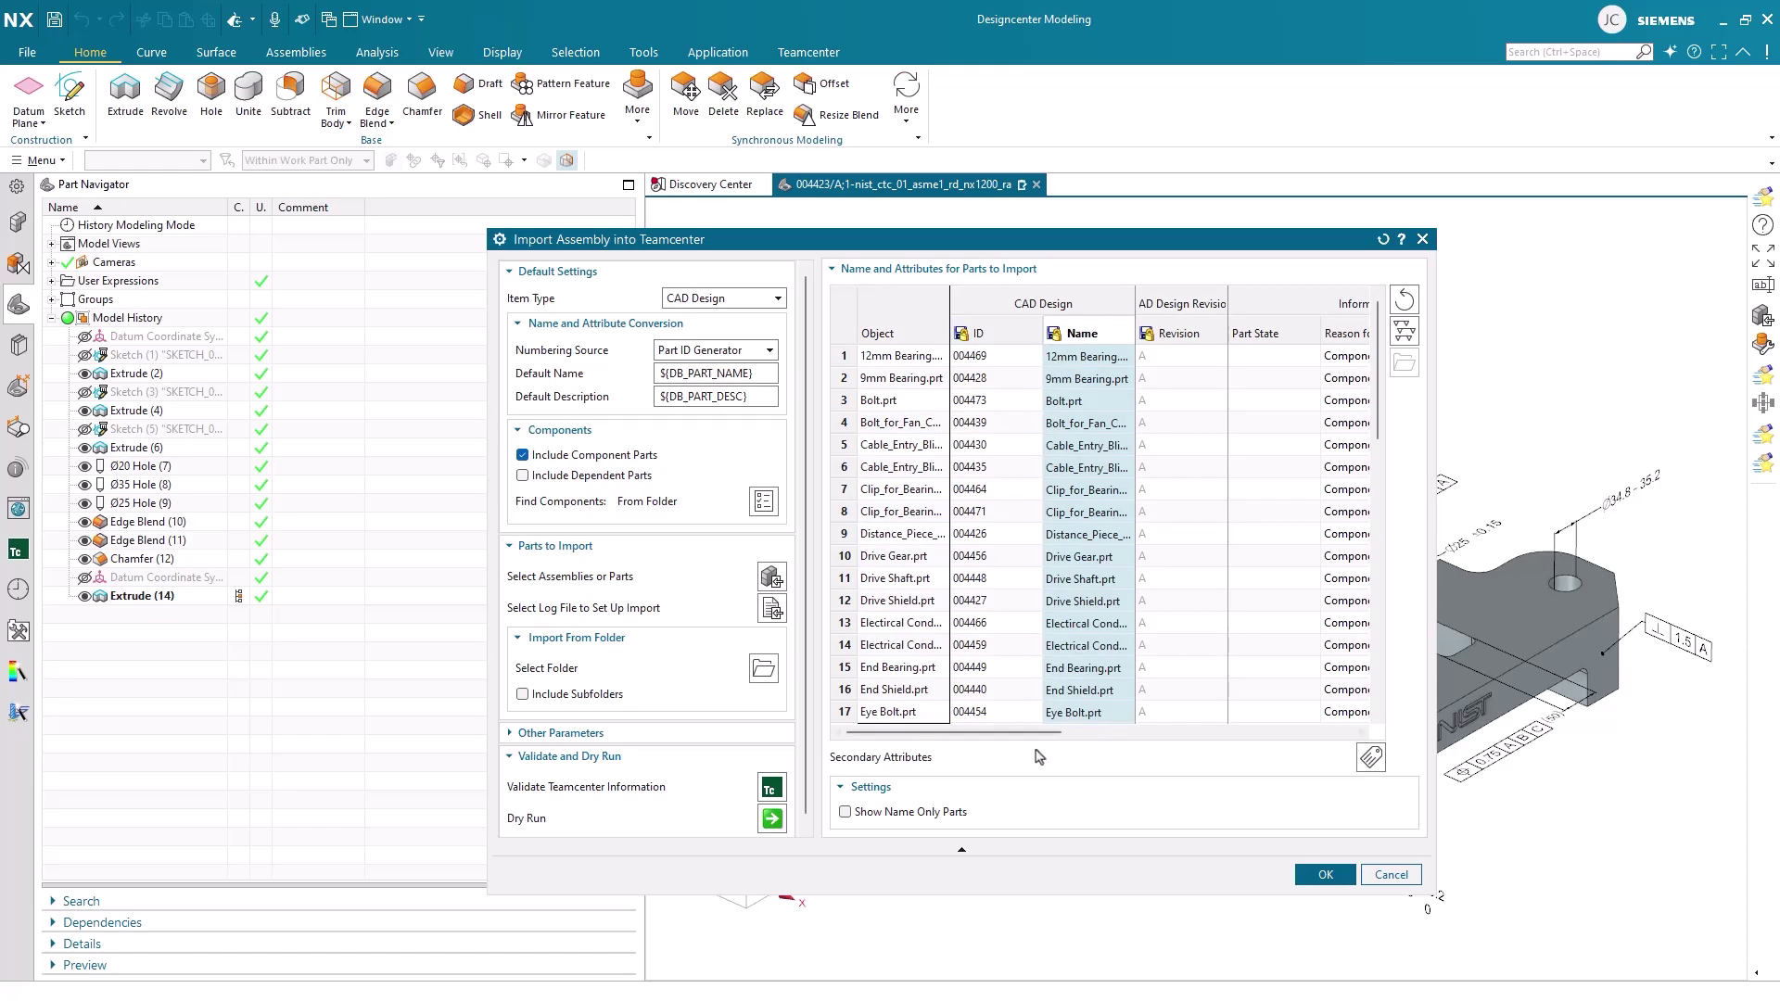
pyautogui.moveTo(1046, 740)
pyautogui.mouseDown()
pyautogui.moveTo(1350, 724)
pyautogui.moveTo(1185, 728)
pyautogui.mouseUp()
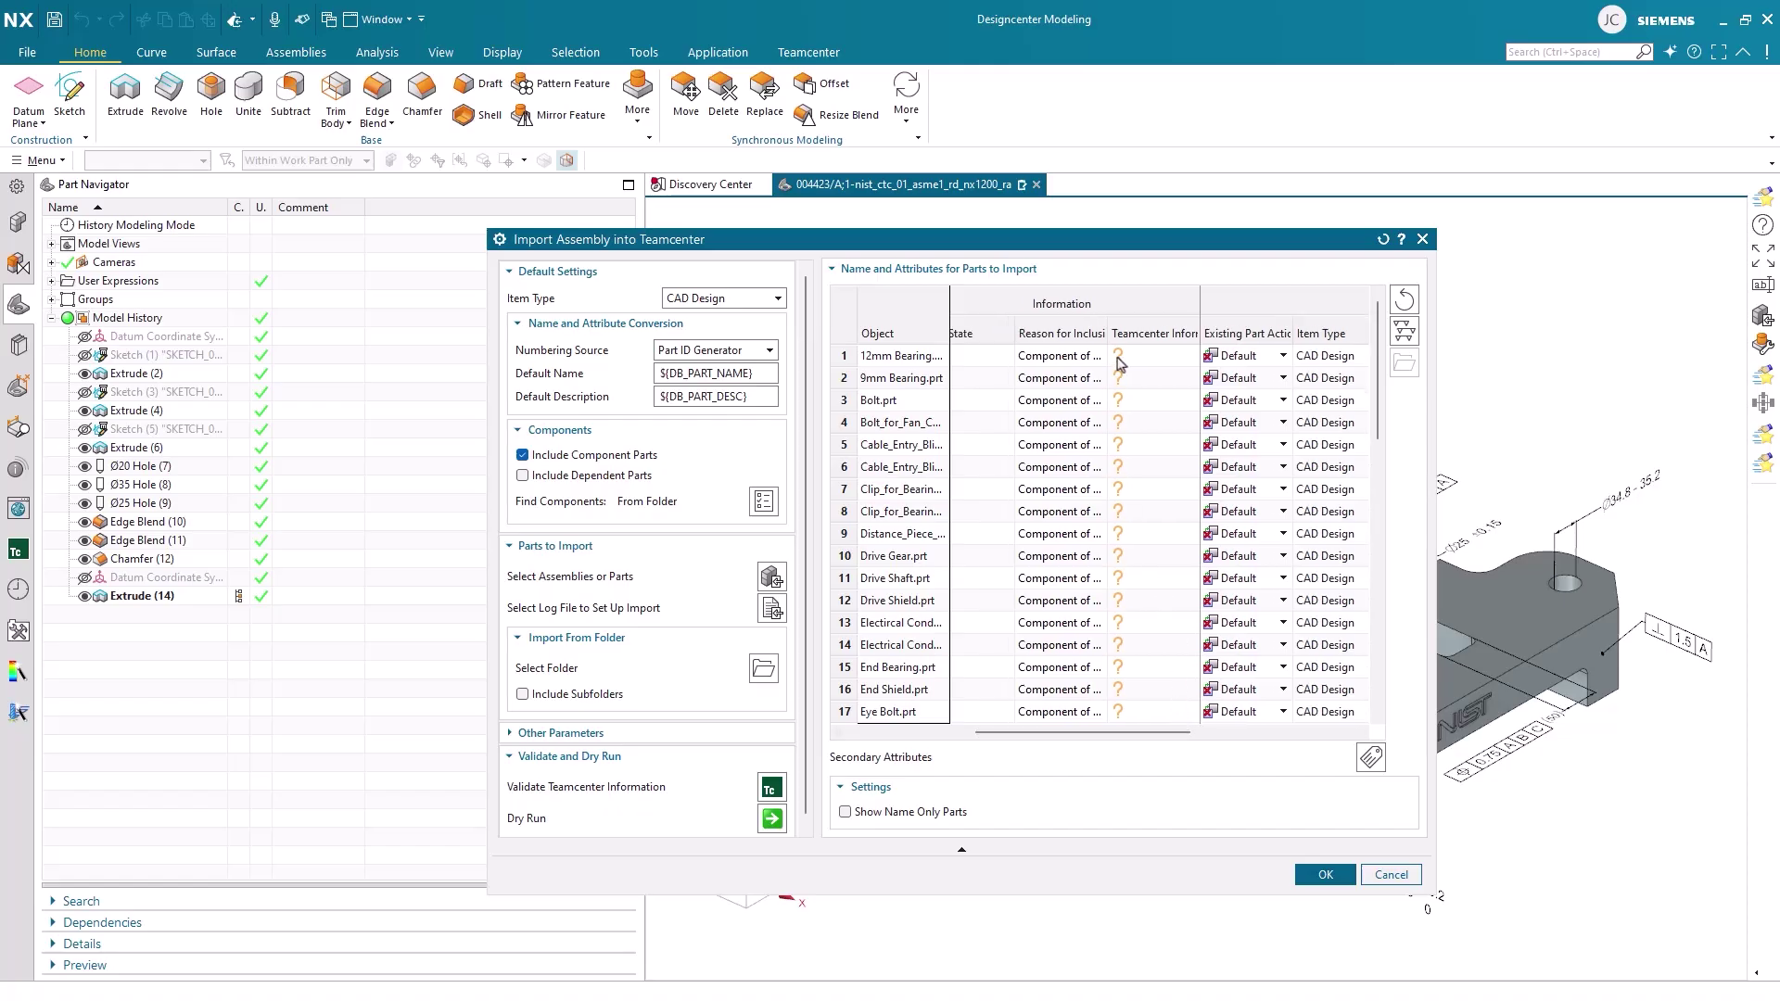
pyautogui.click(773, 789)
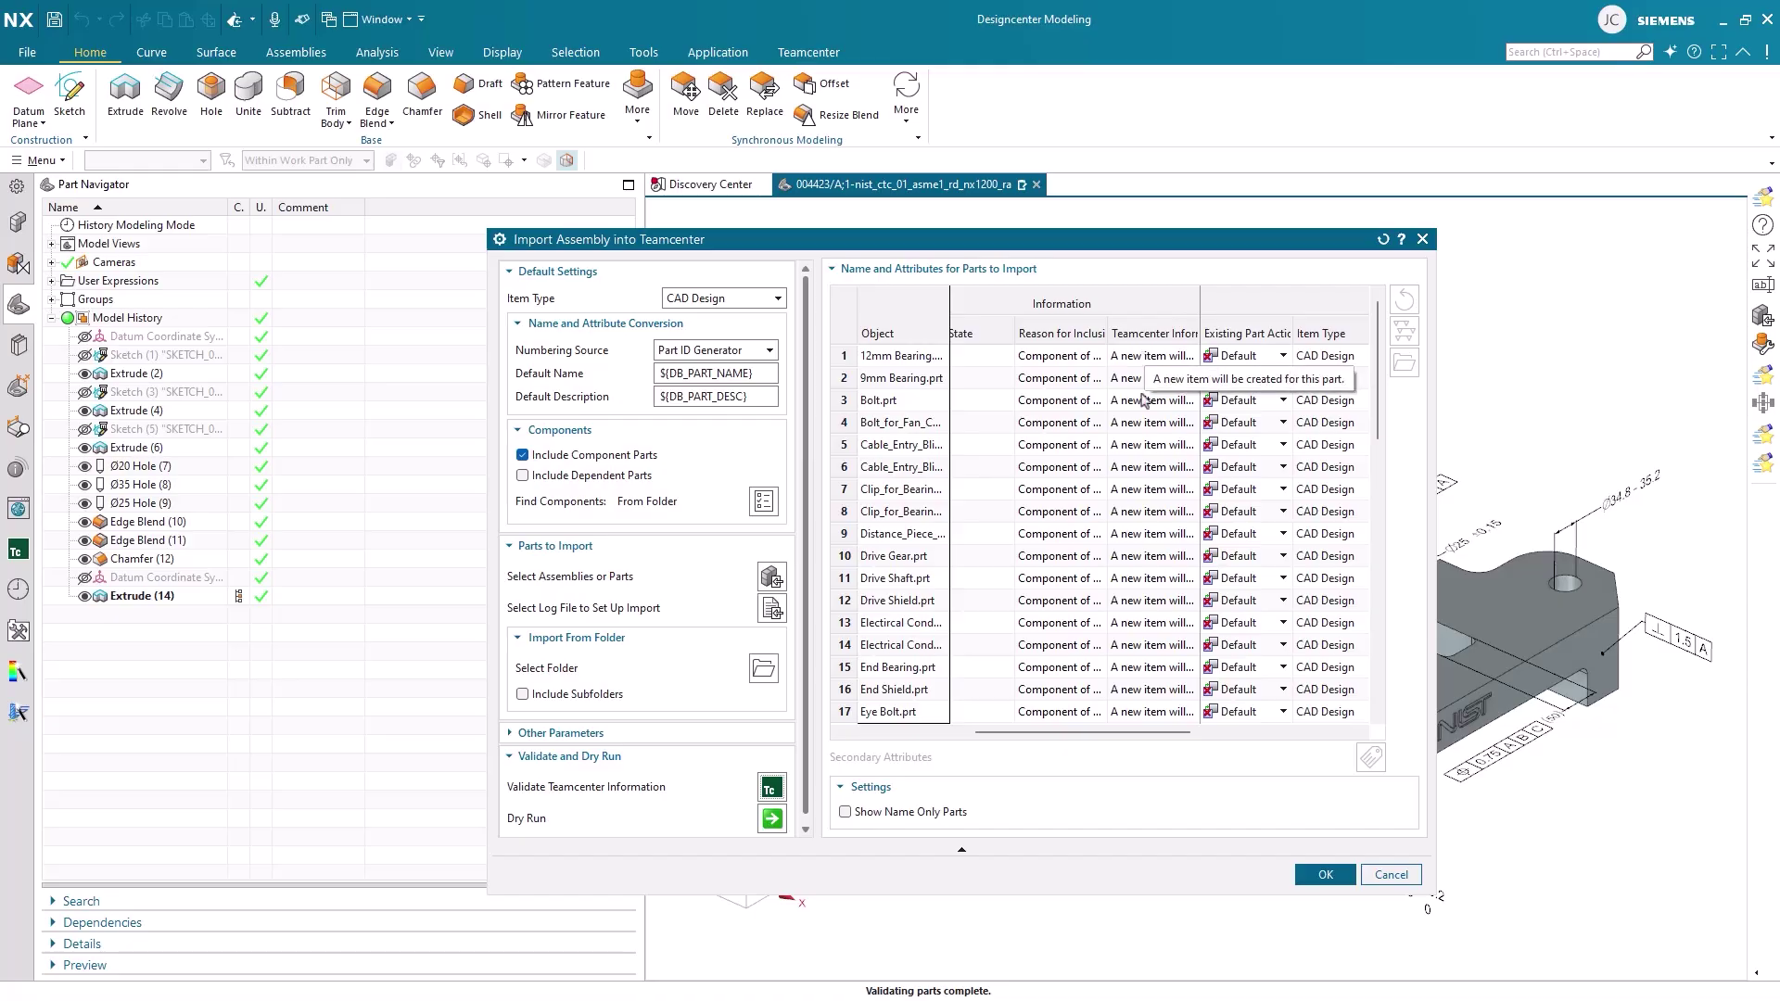
pyautogui.moveTo(1105, 733); pyautogui.dragTo(863, 763)
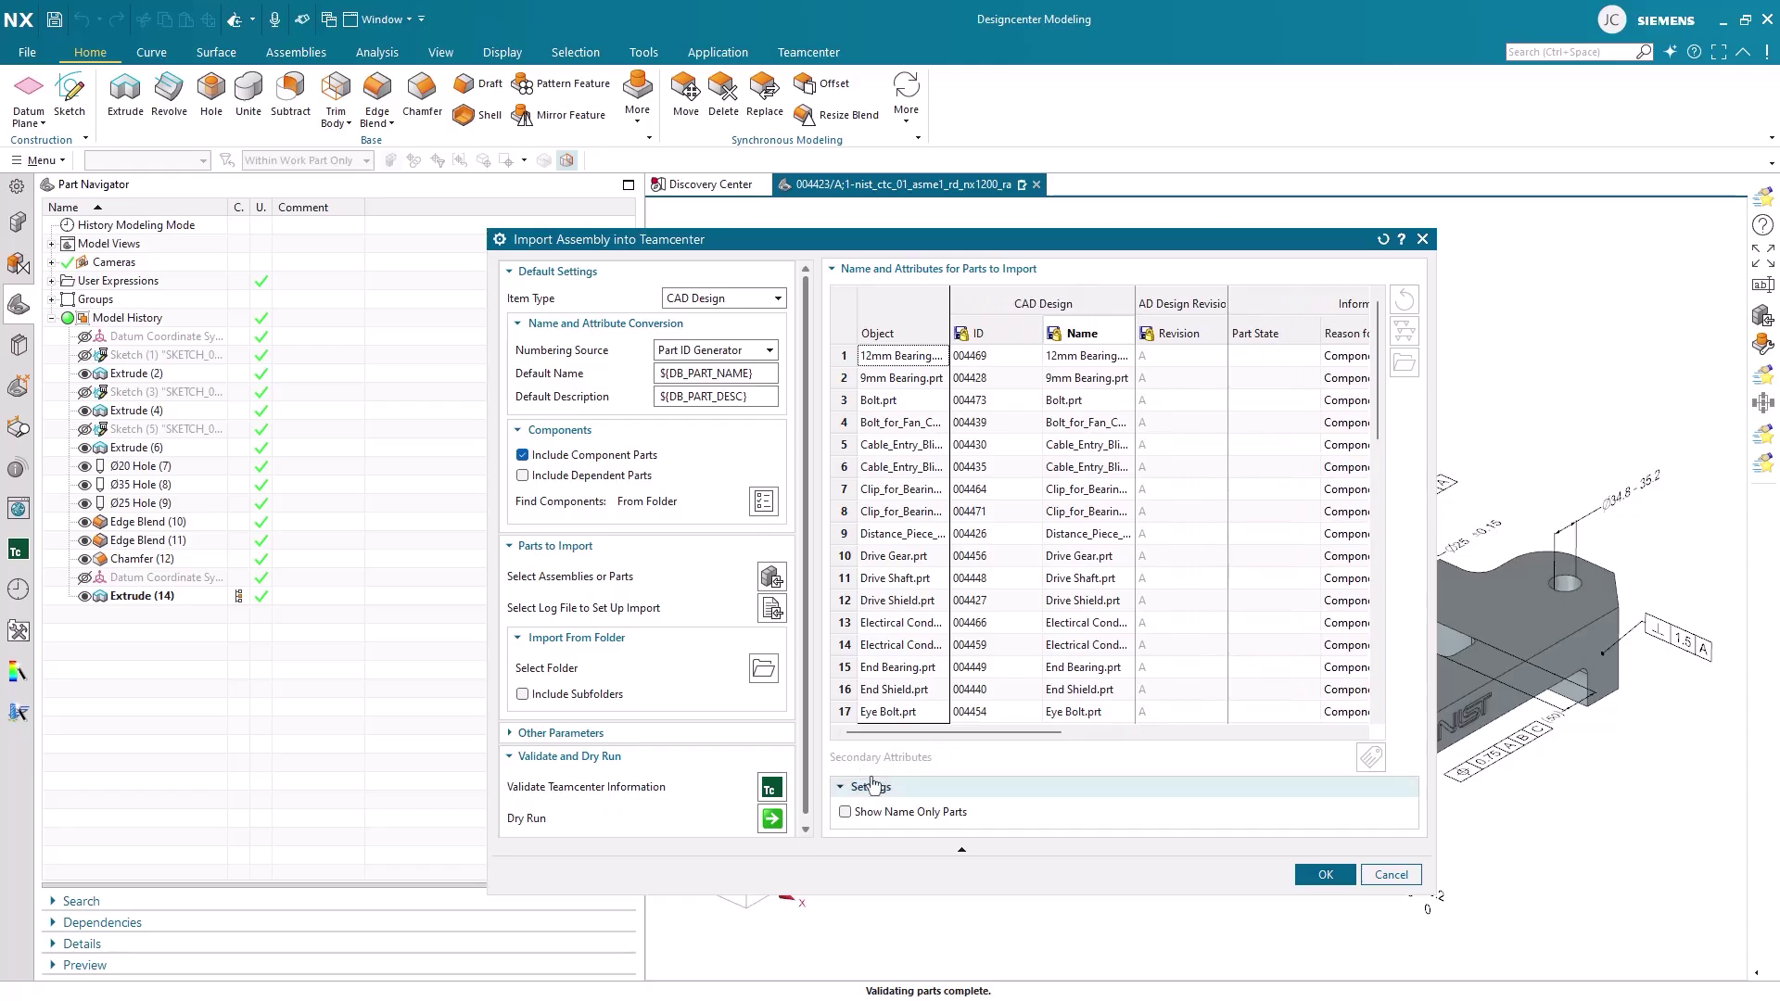
# Strip '.prt' and underscores from all gearmotor part names using Find/Replace.
pyautogui.hotkey('ctrl', 'f')
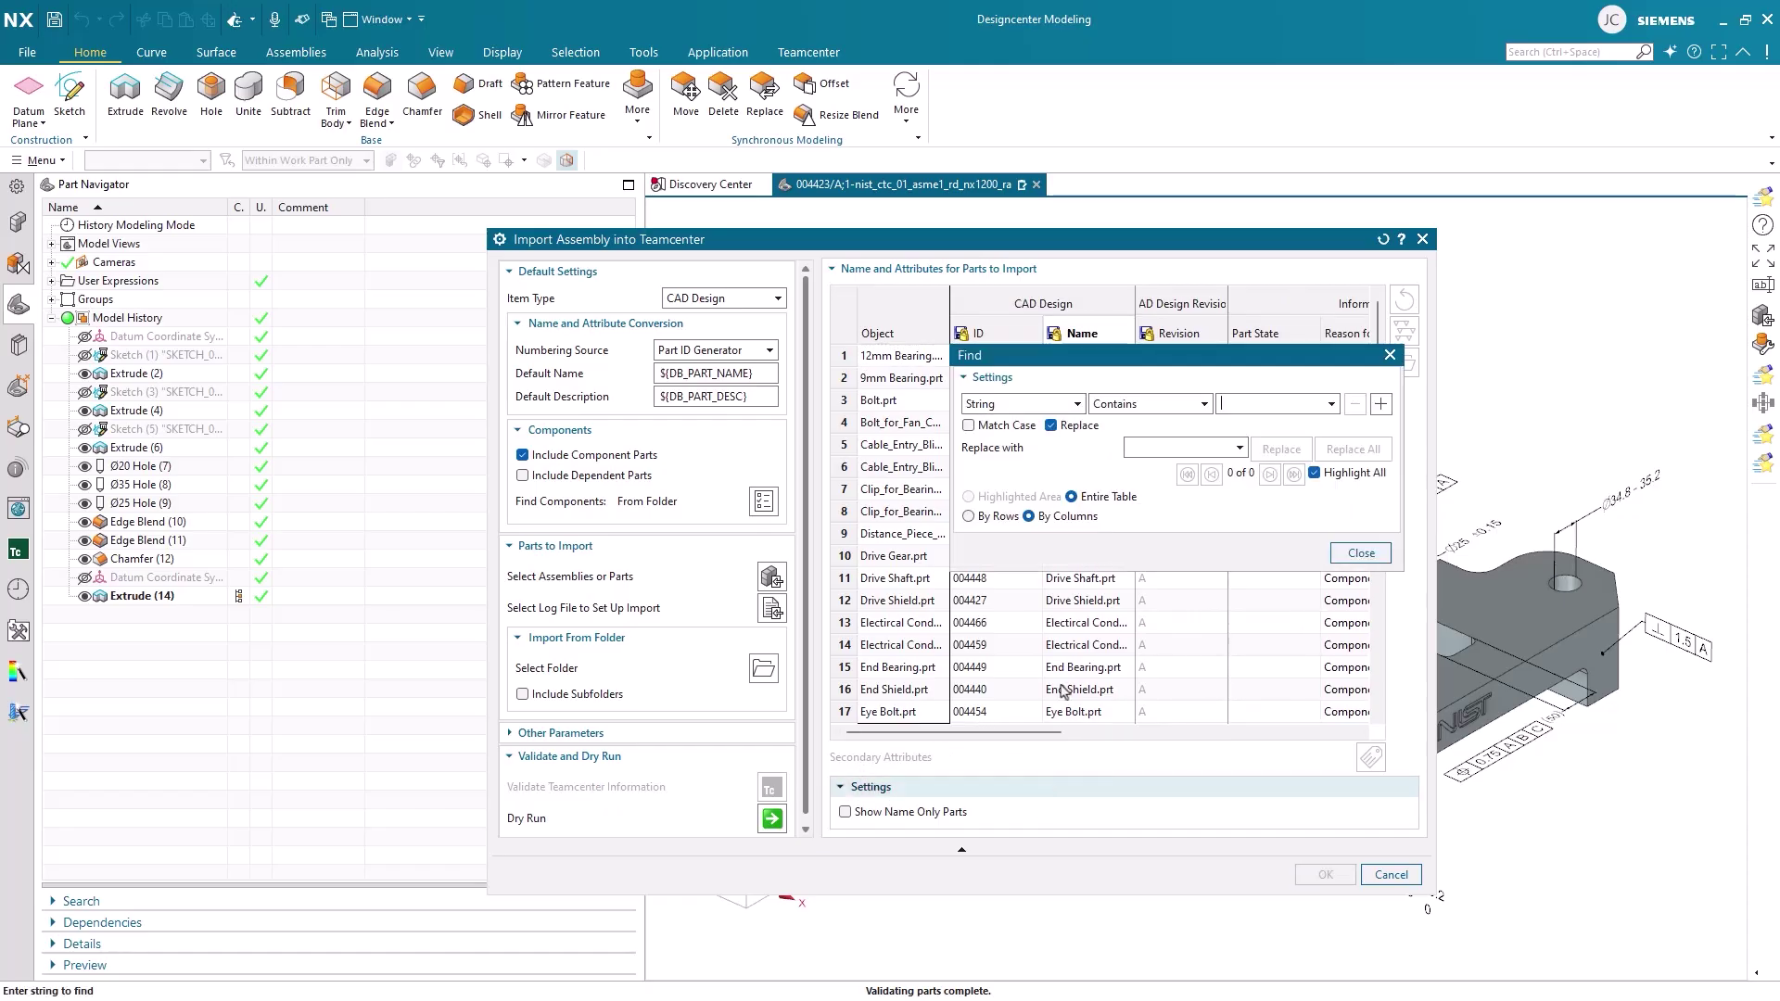
pyautogui.moveTo(1090, 364); pyautogui.dragTo(757, 609)
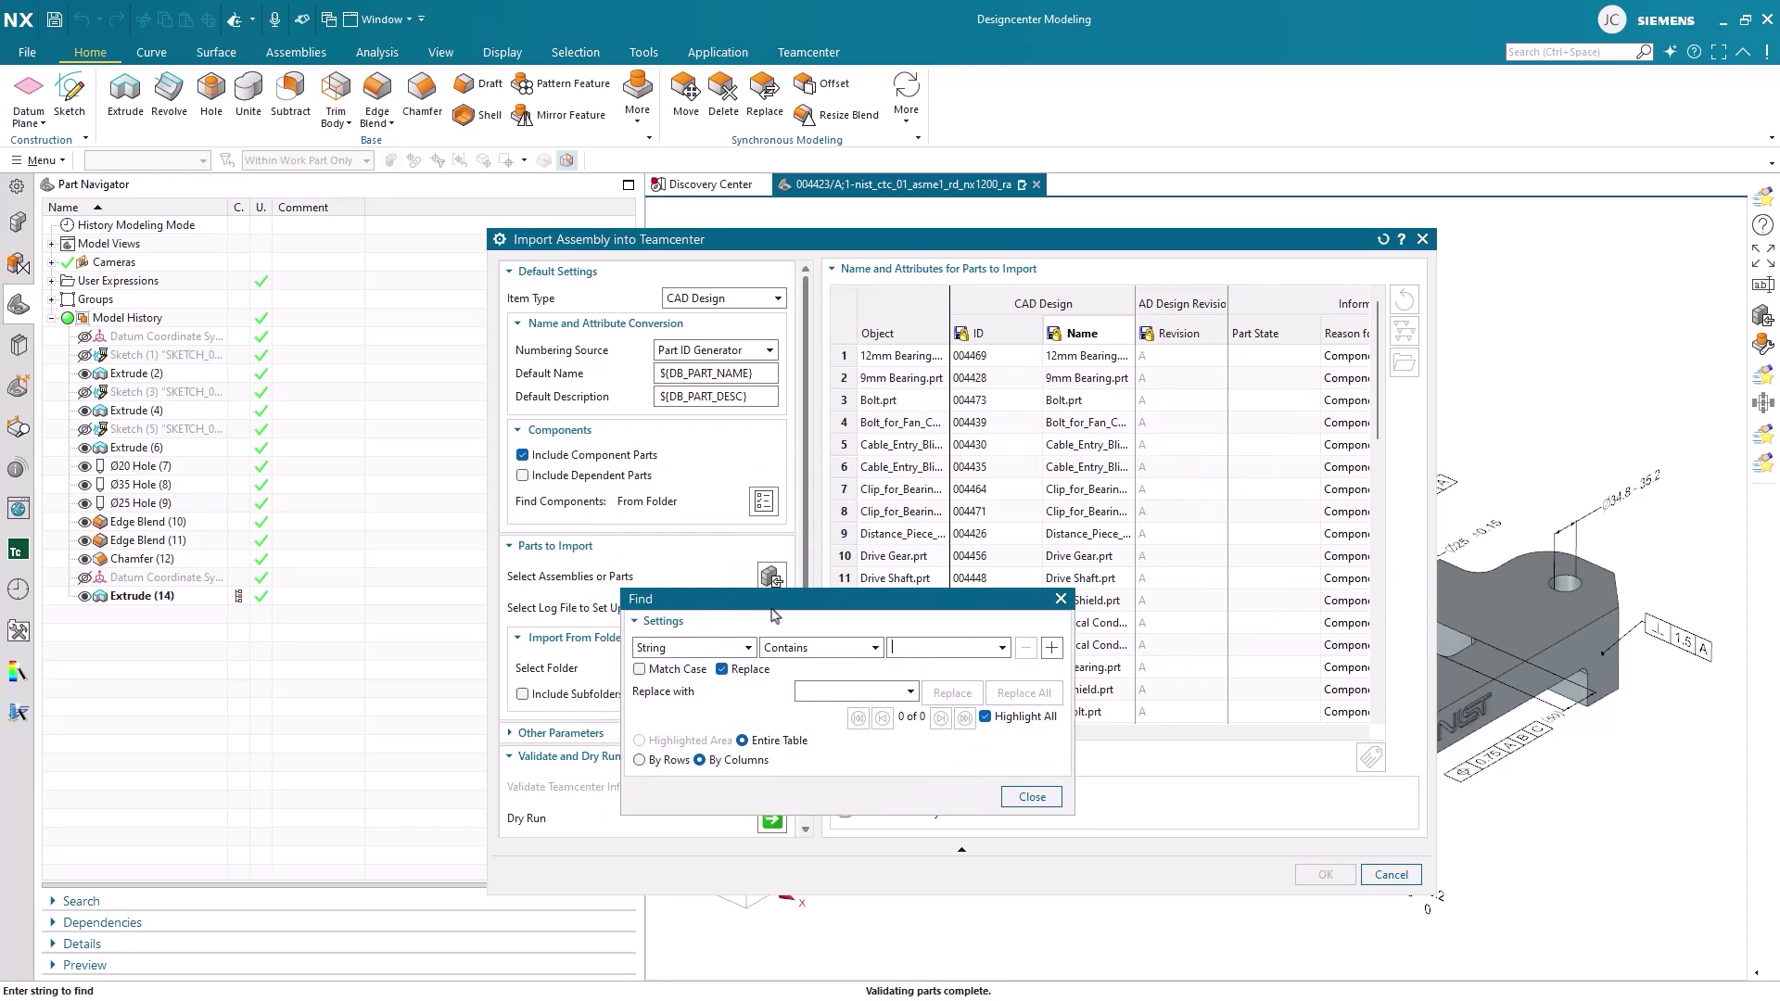
pyautogui.click(1074, 335)
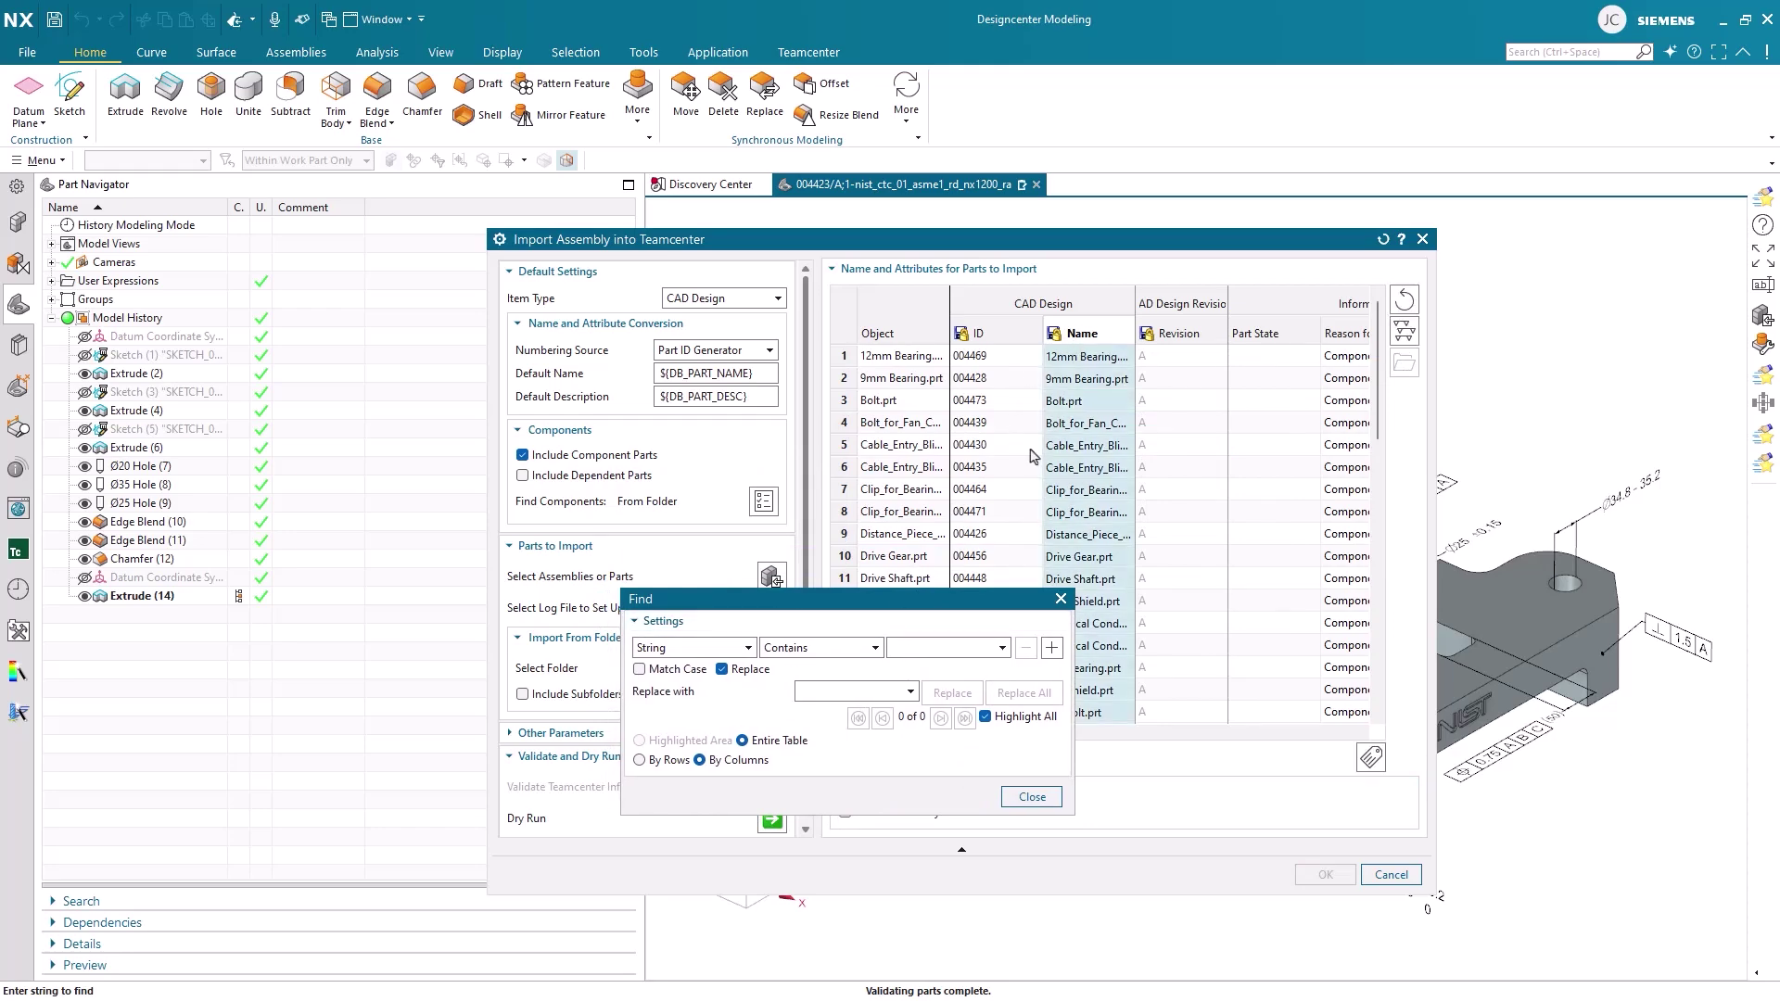
pyautogui.write('.prt')
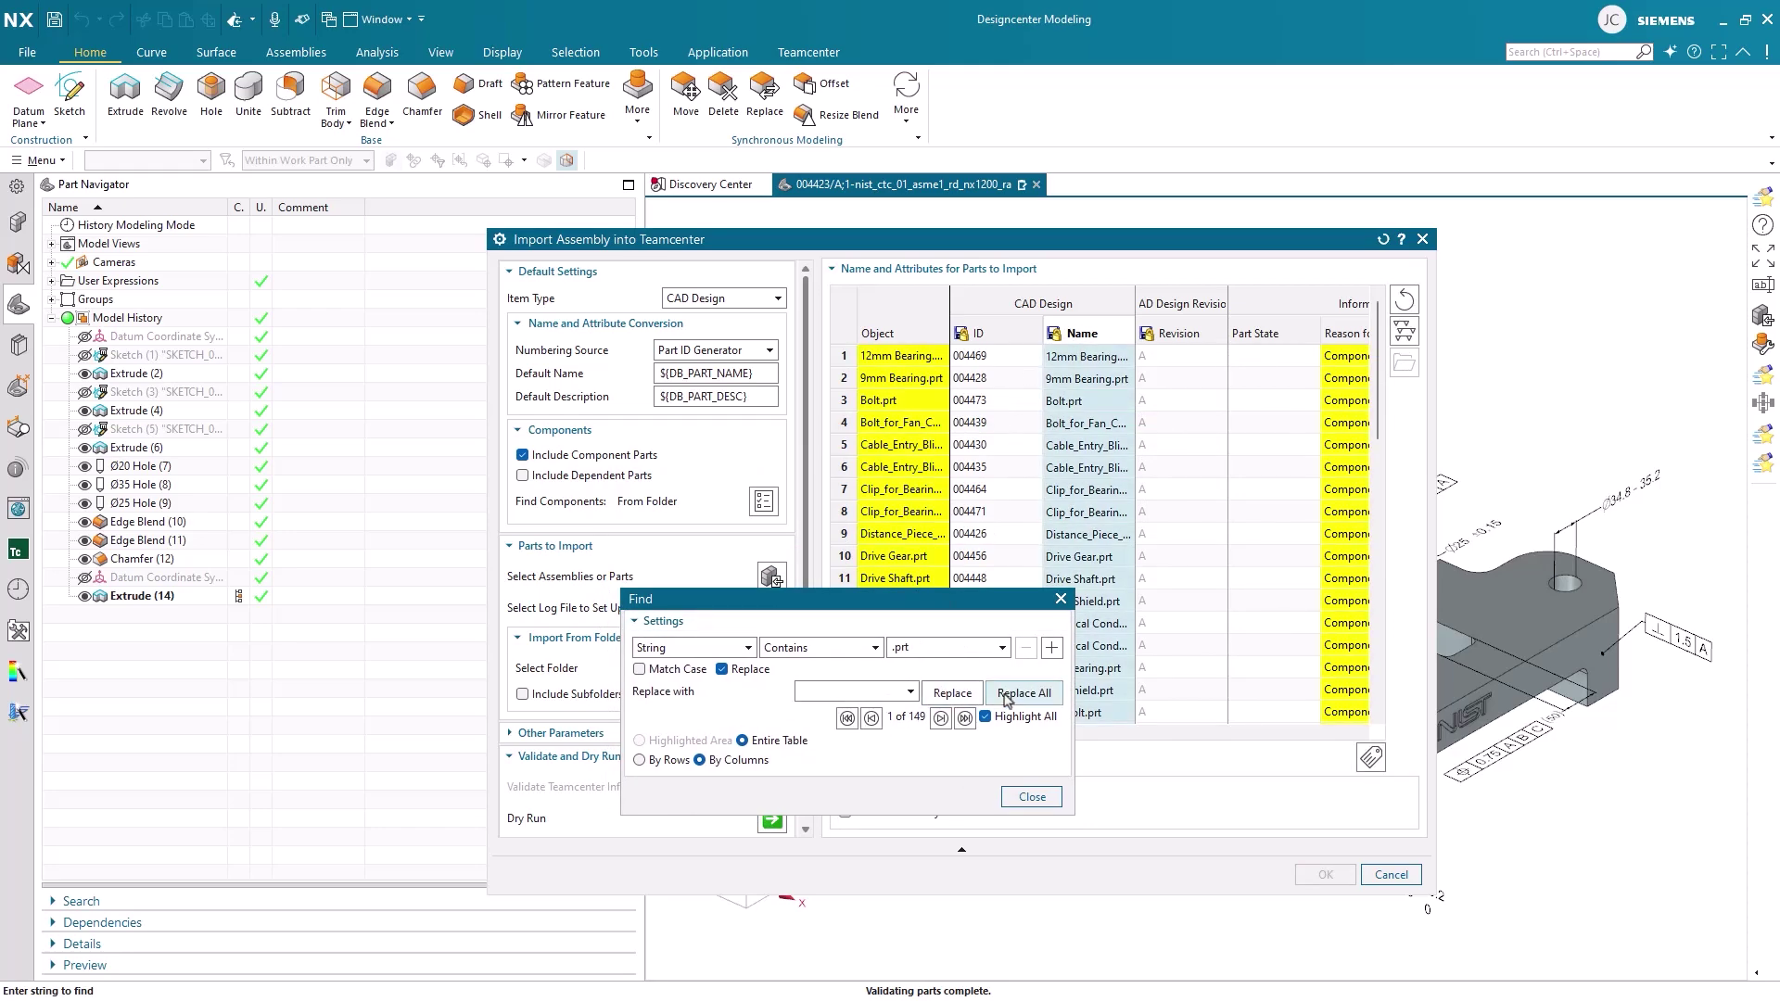
pyautogui.click(1008, 695)
pyautogui.doubleClick(918, 649)
pyautogui.write('_')
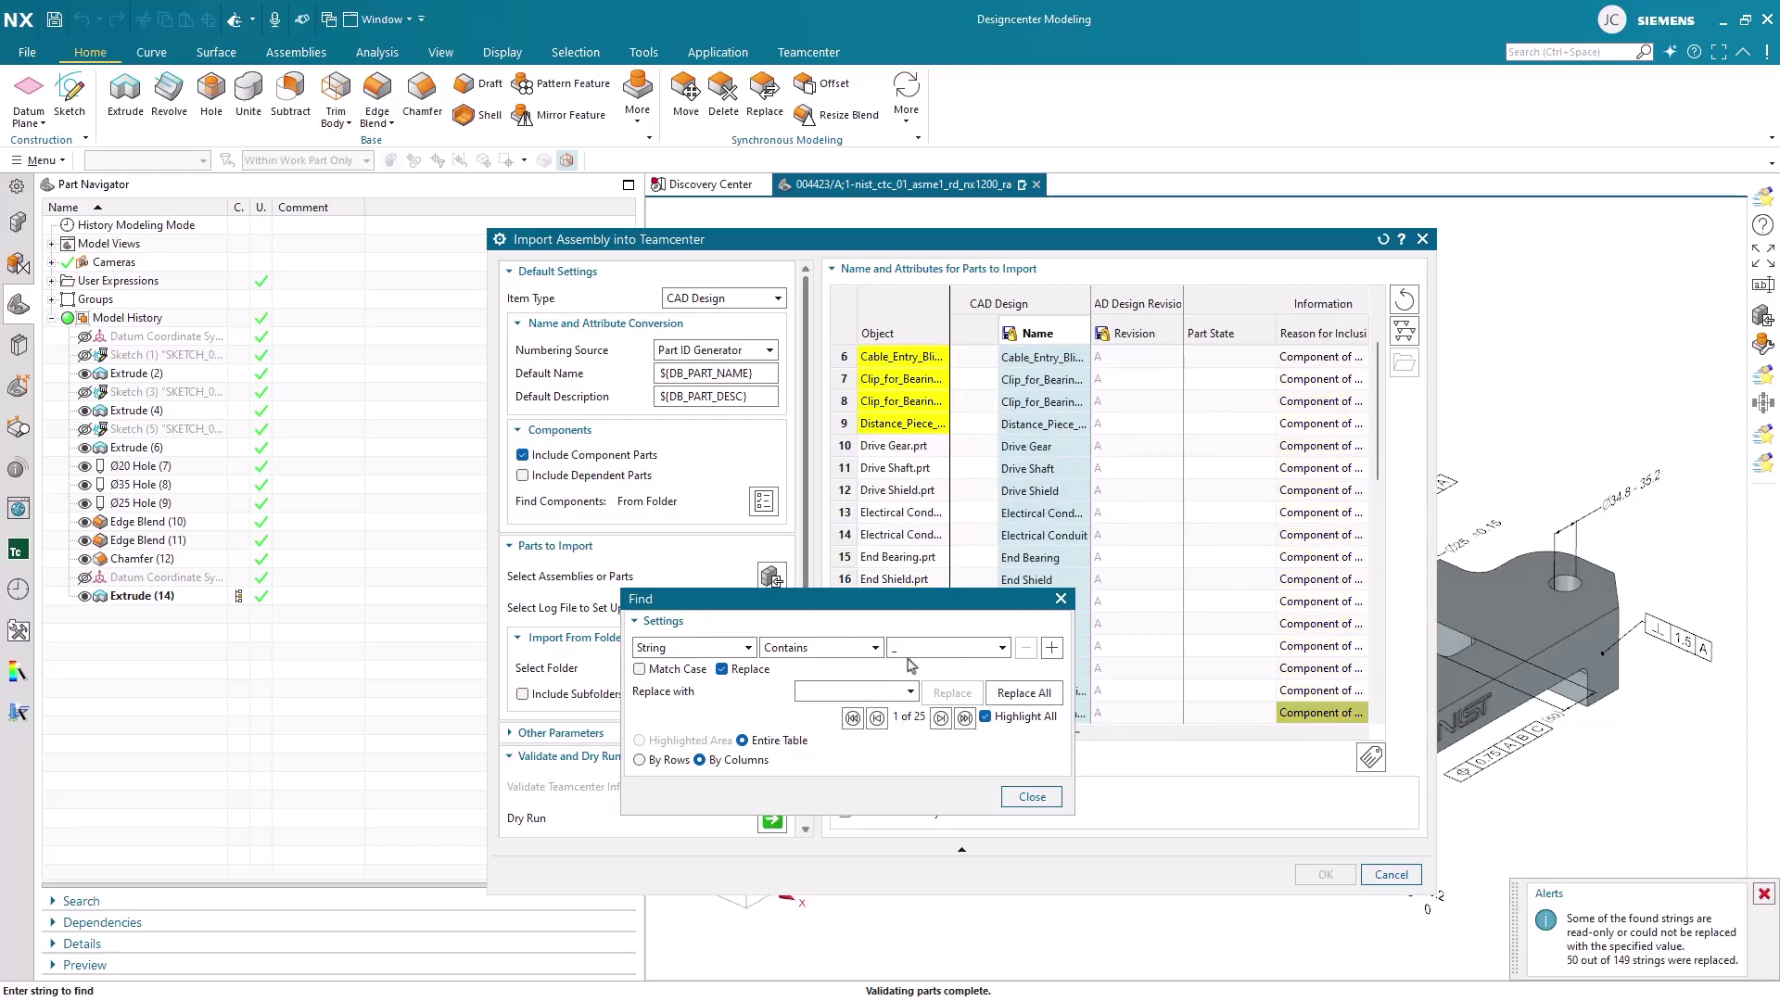
pyautogui.click(821, 692)
pyautogui.click(1016, 694)
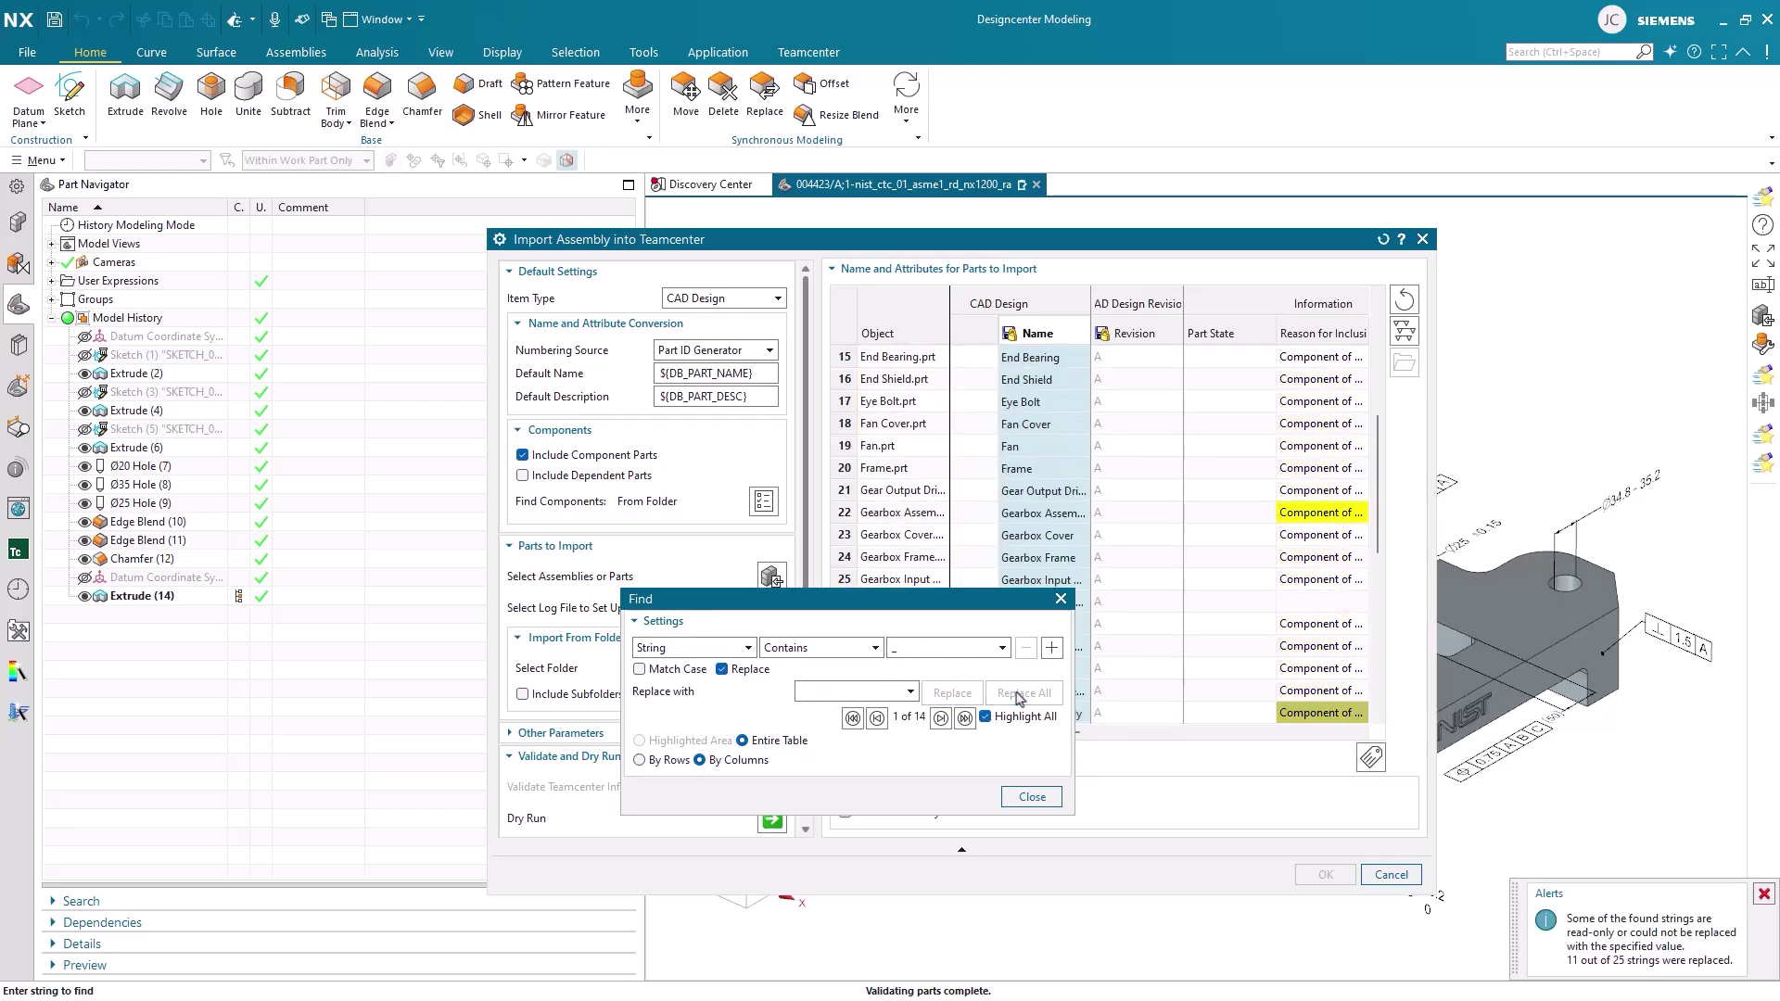
pyautogui.click(1061, 598)
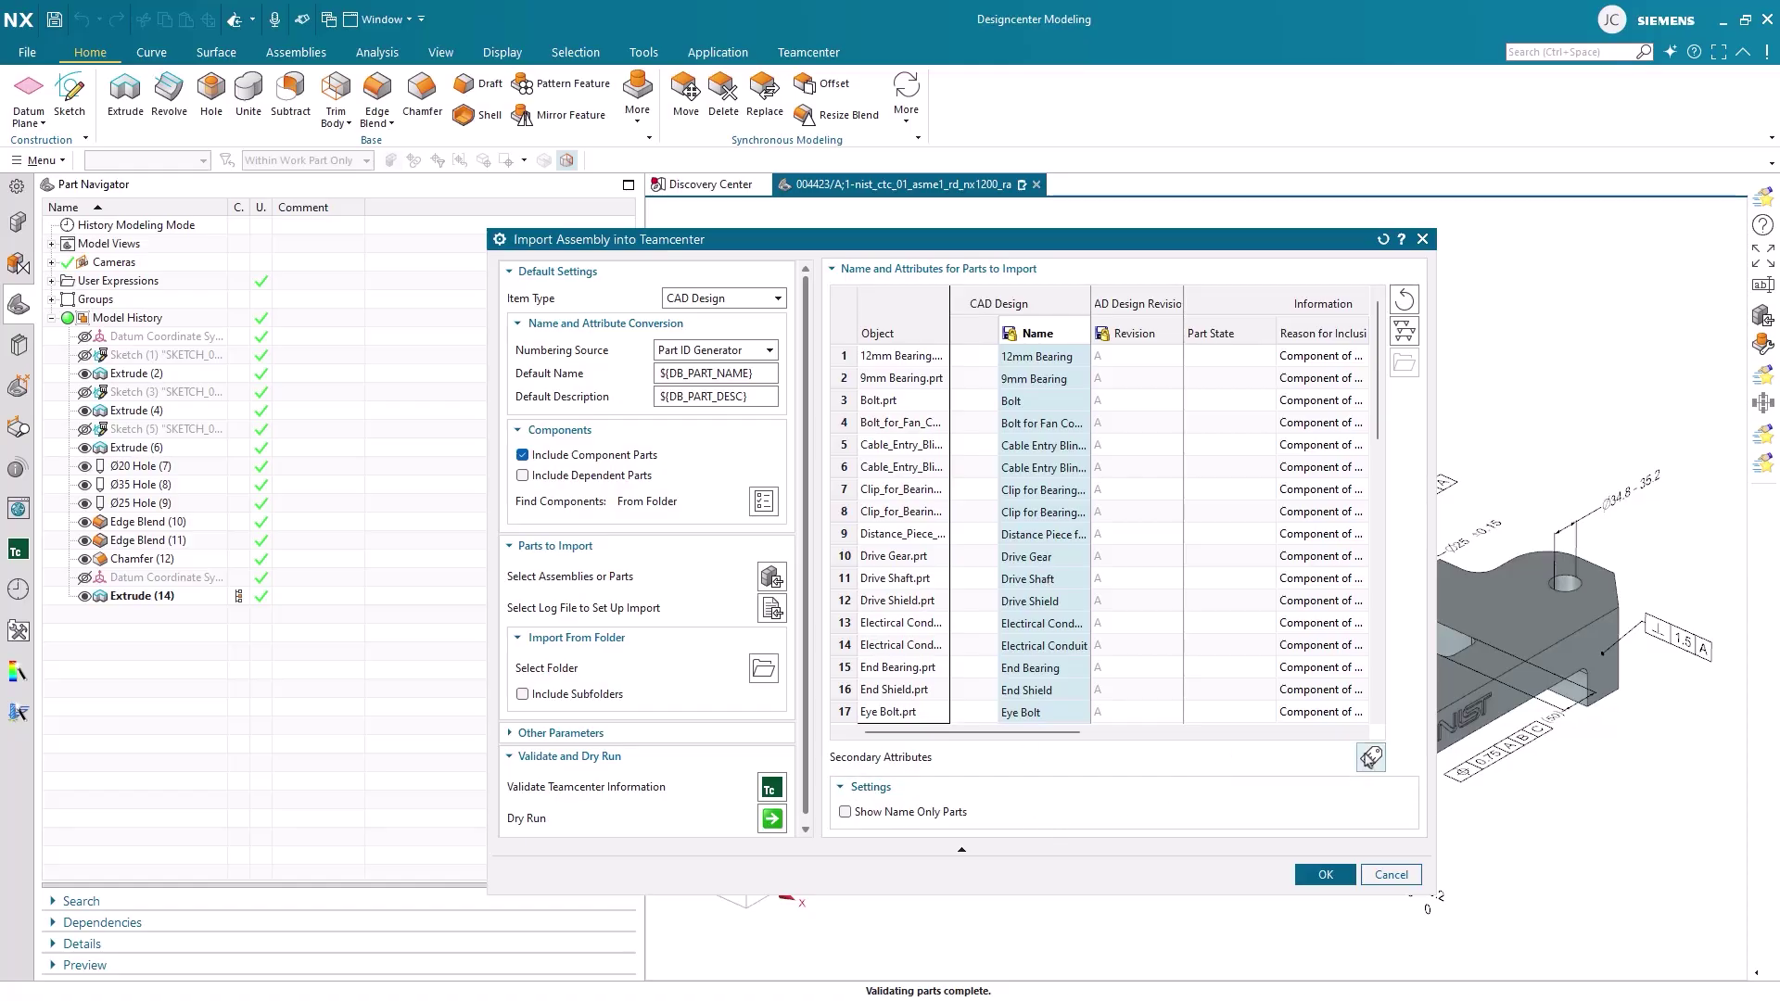
# Copy every part name into its Description attribute, then select the 12mm Bearing row.
pyautogui.click(1370, 758)
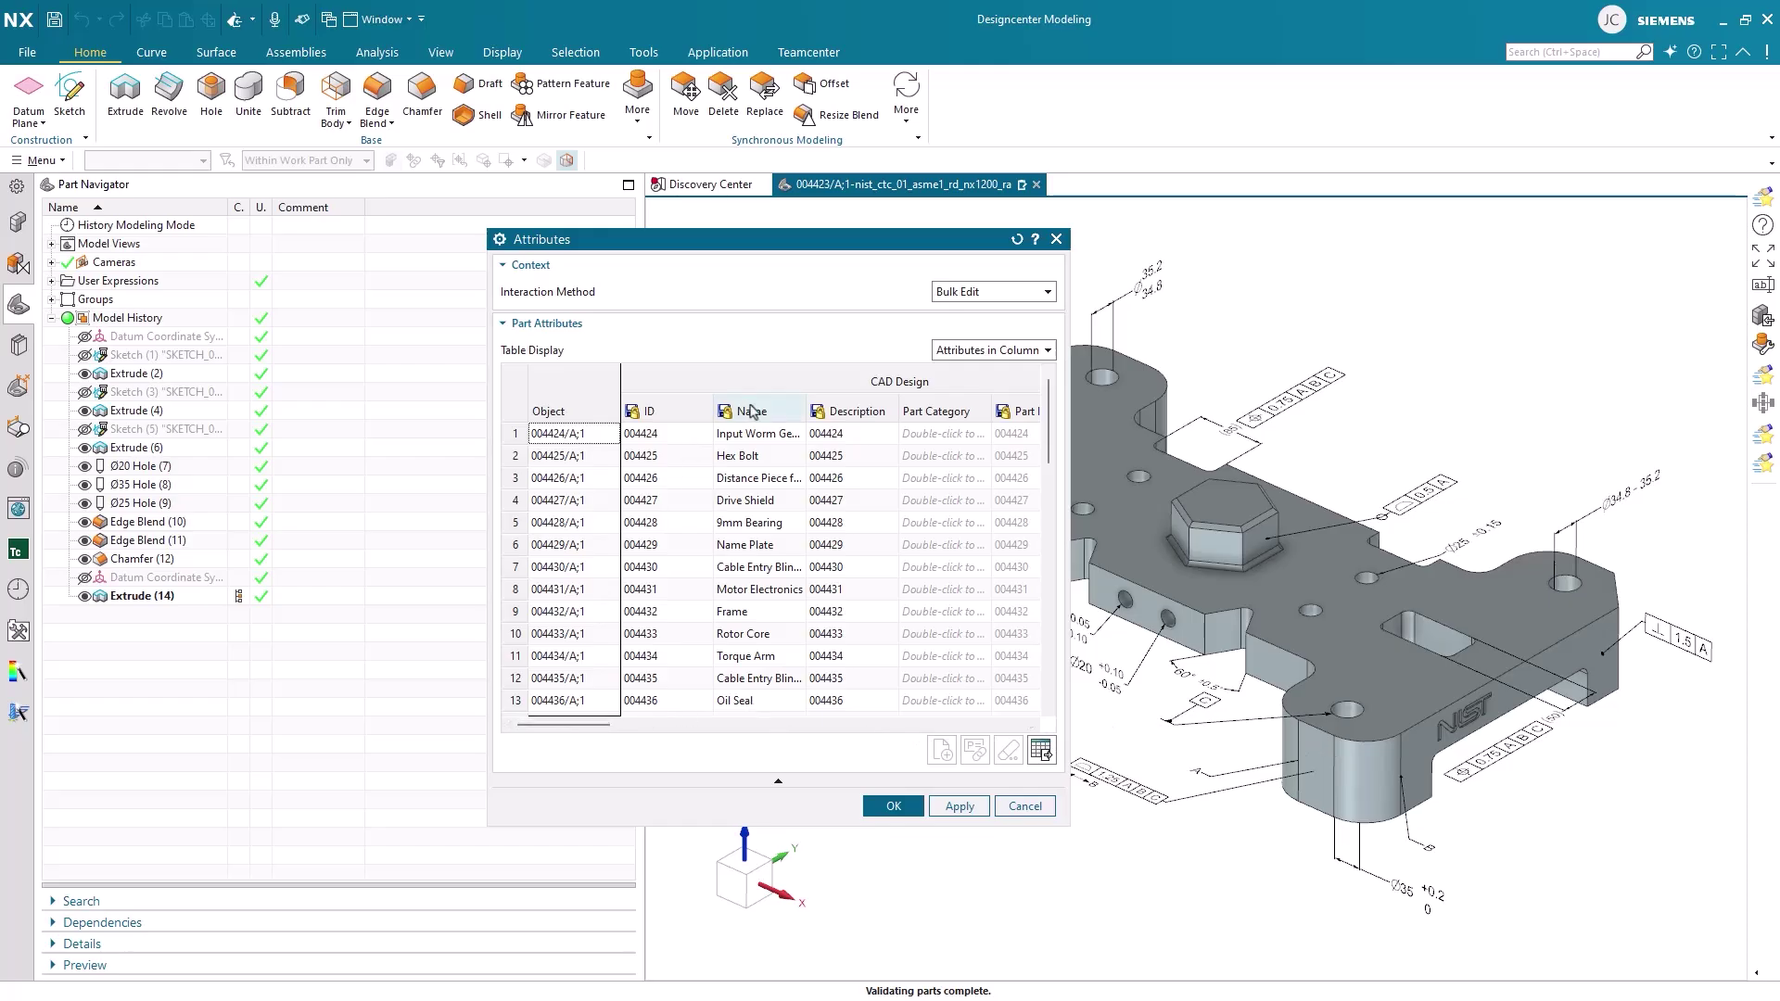
pyautogui.click(752, 412)
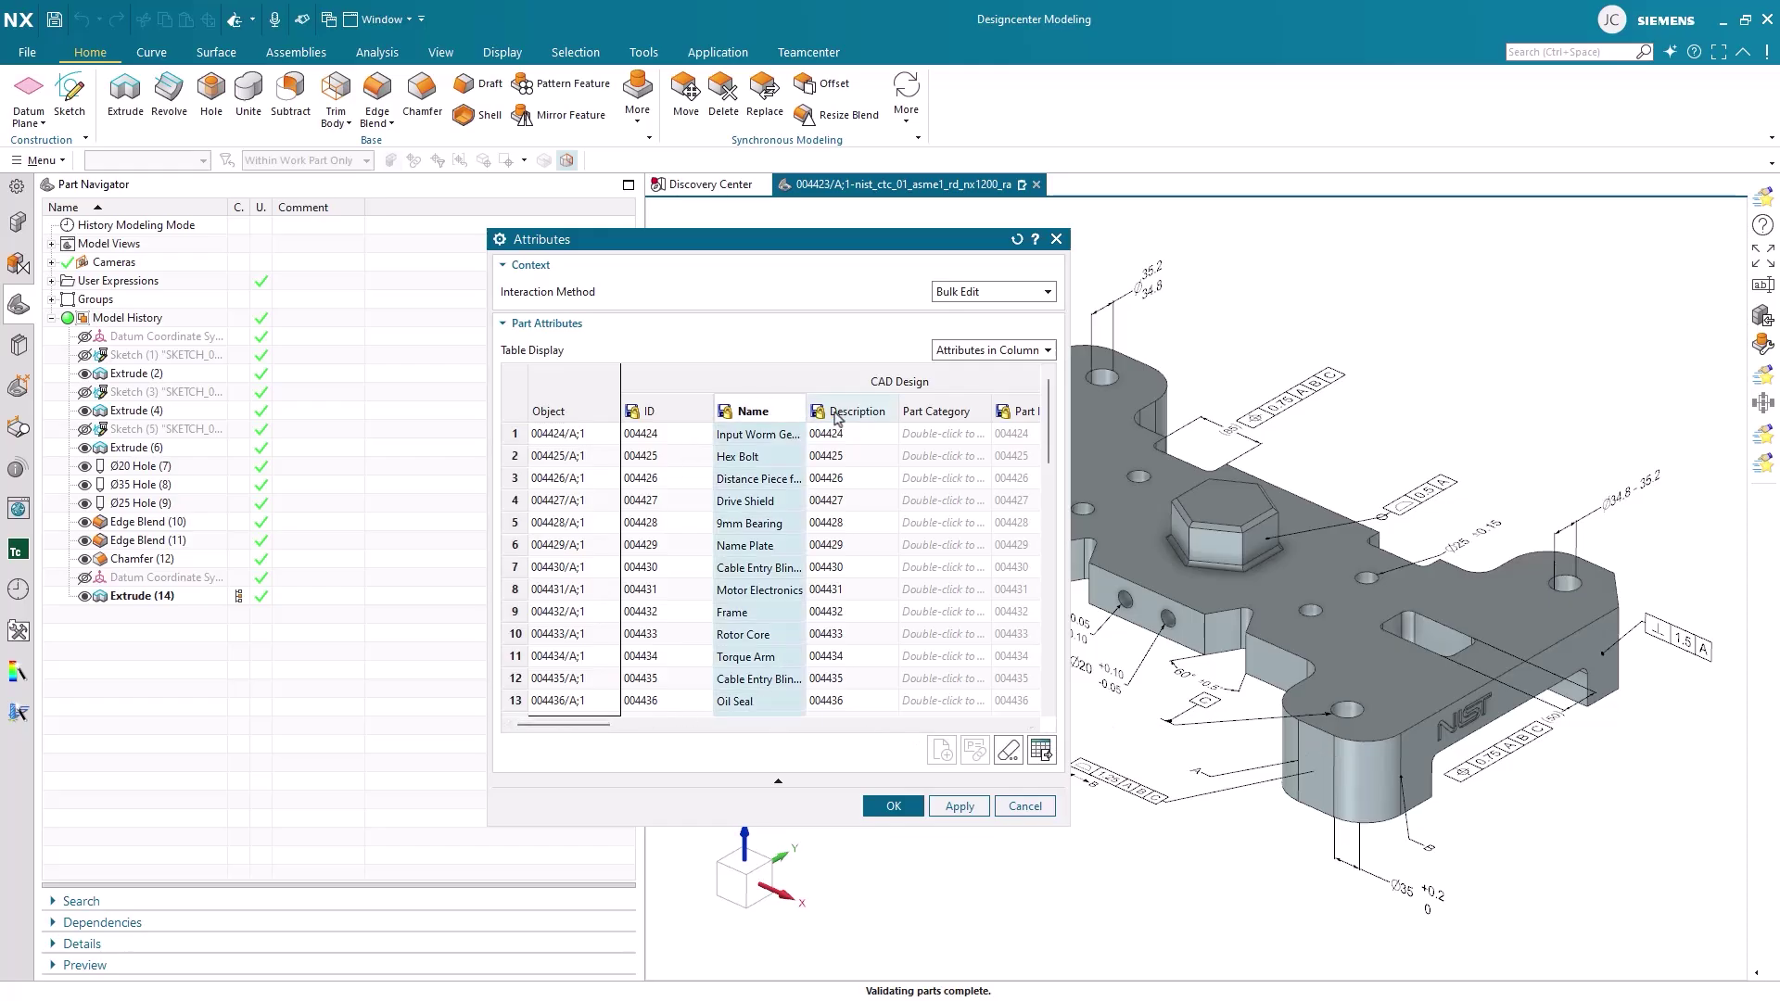
pyautogui.moveTo(753, 412); pyautogui.dragTo(836, 421)
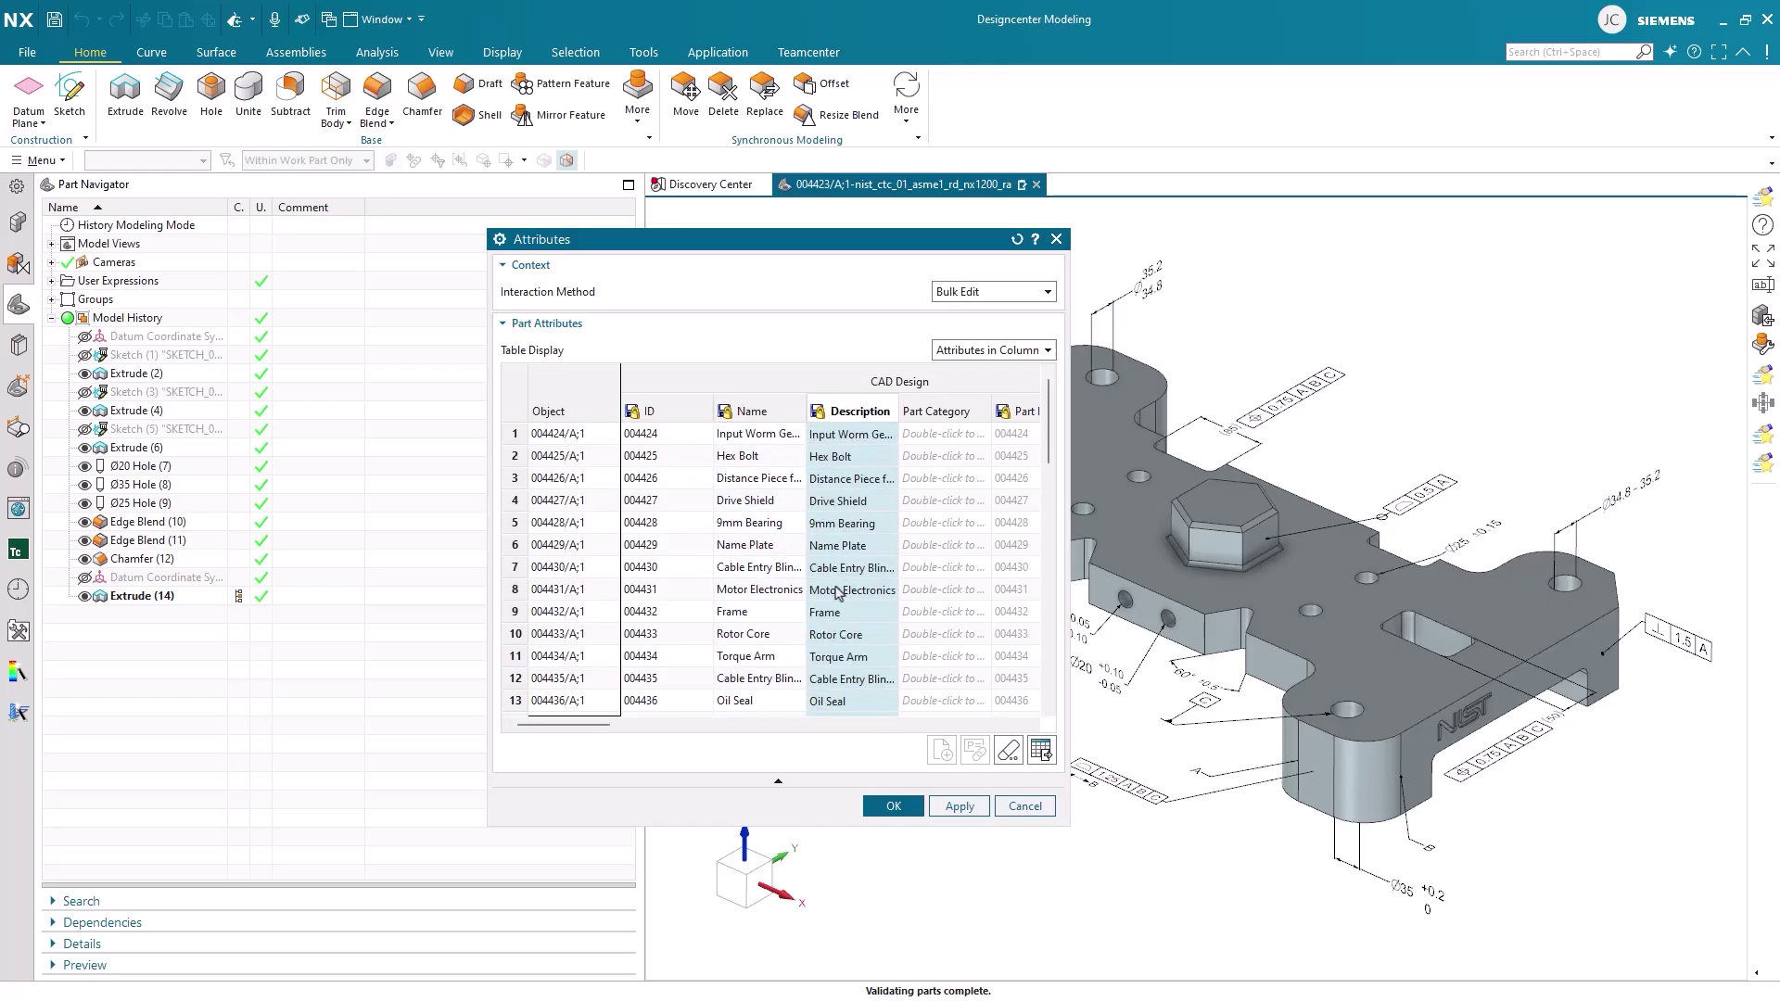
pyautogui.click(901, 807)
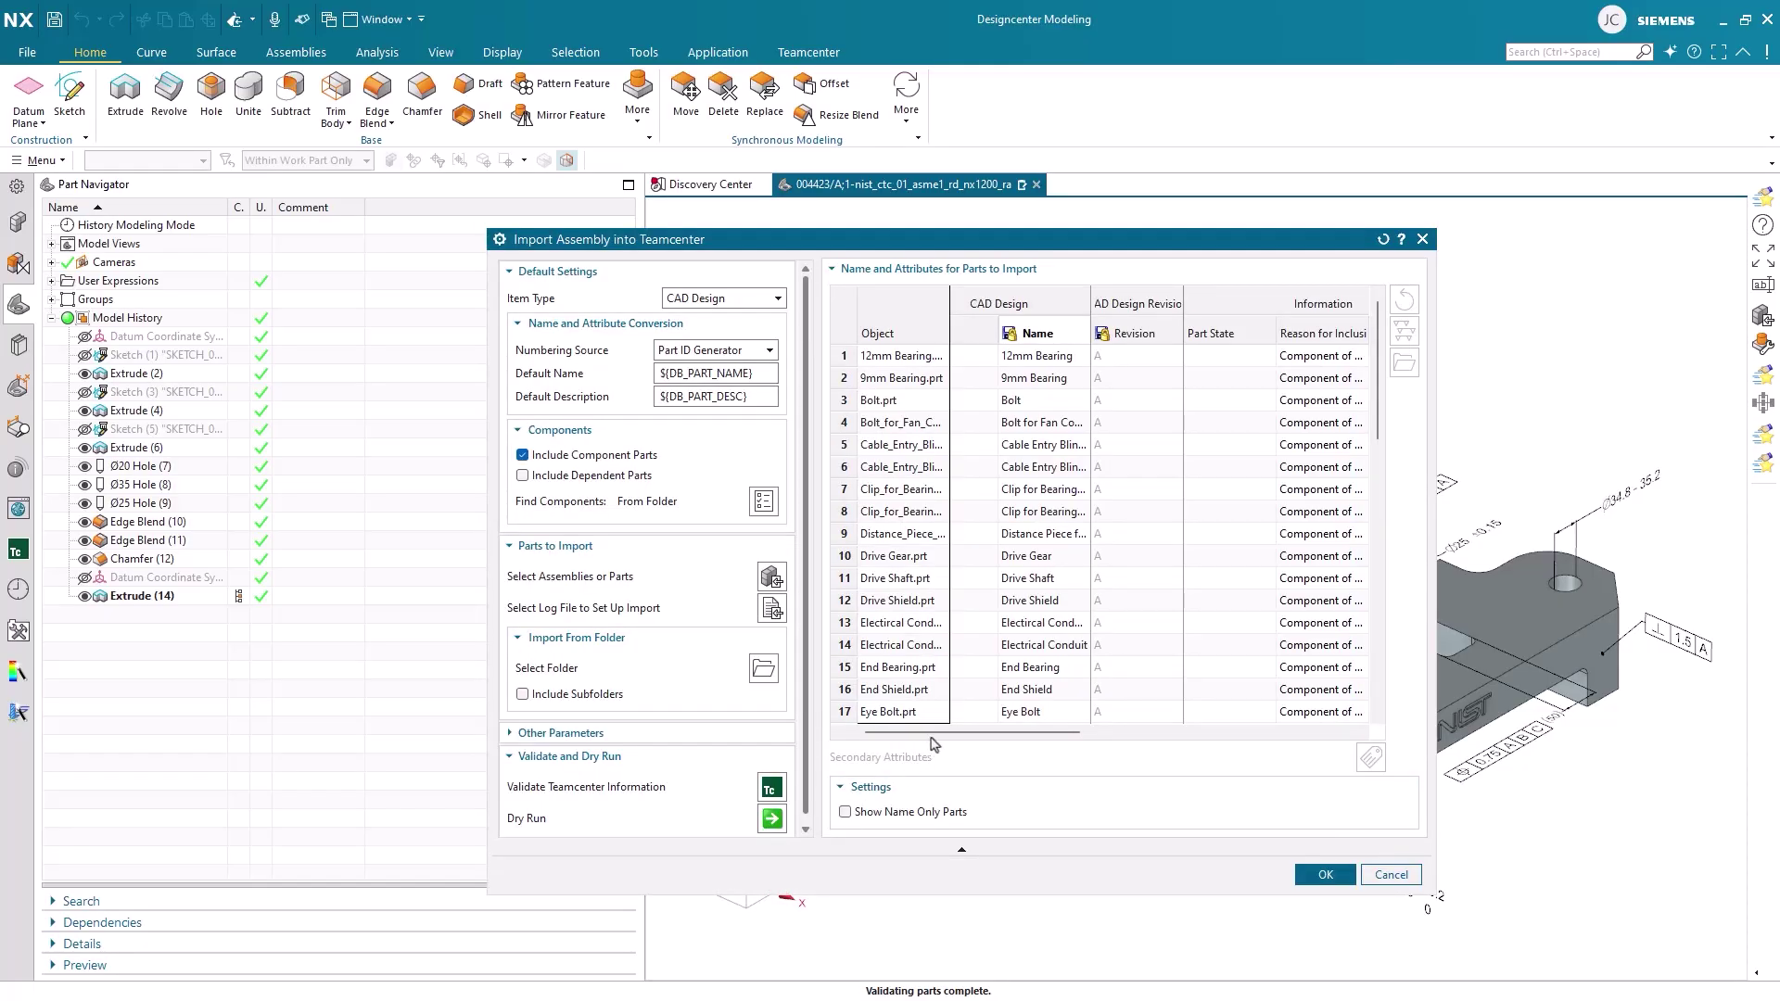
pyautogui.click(916, 336)
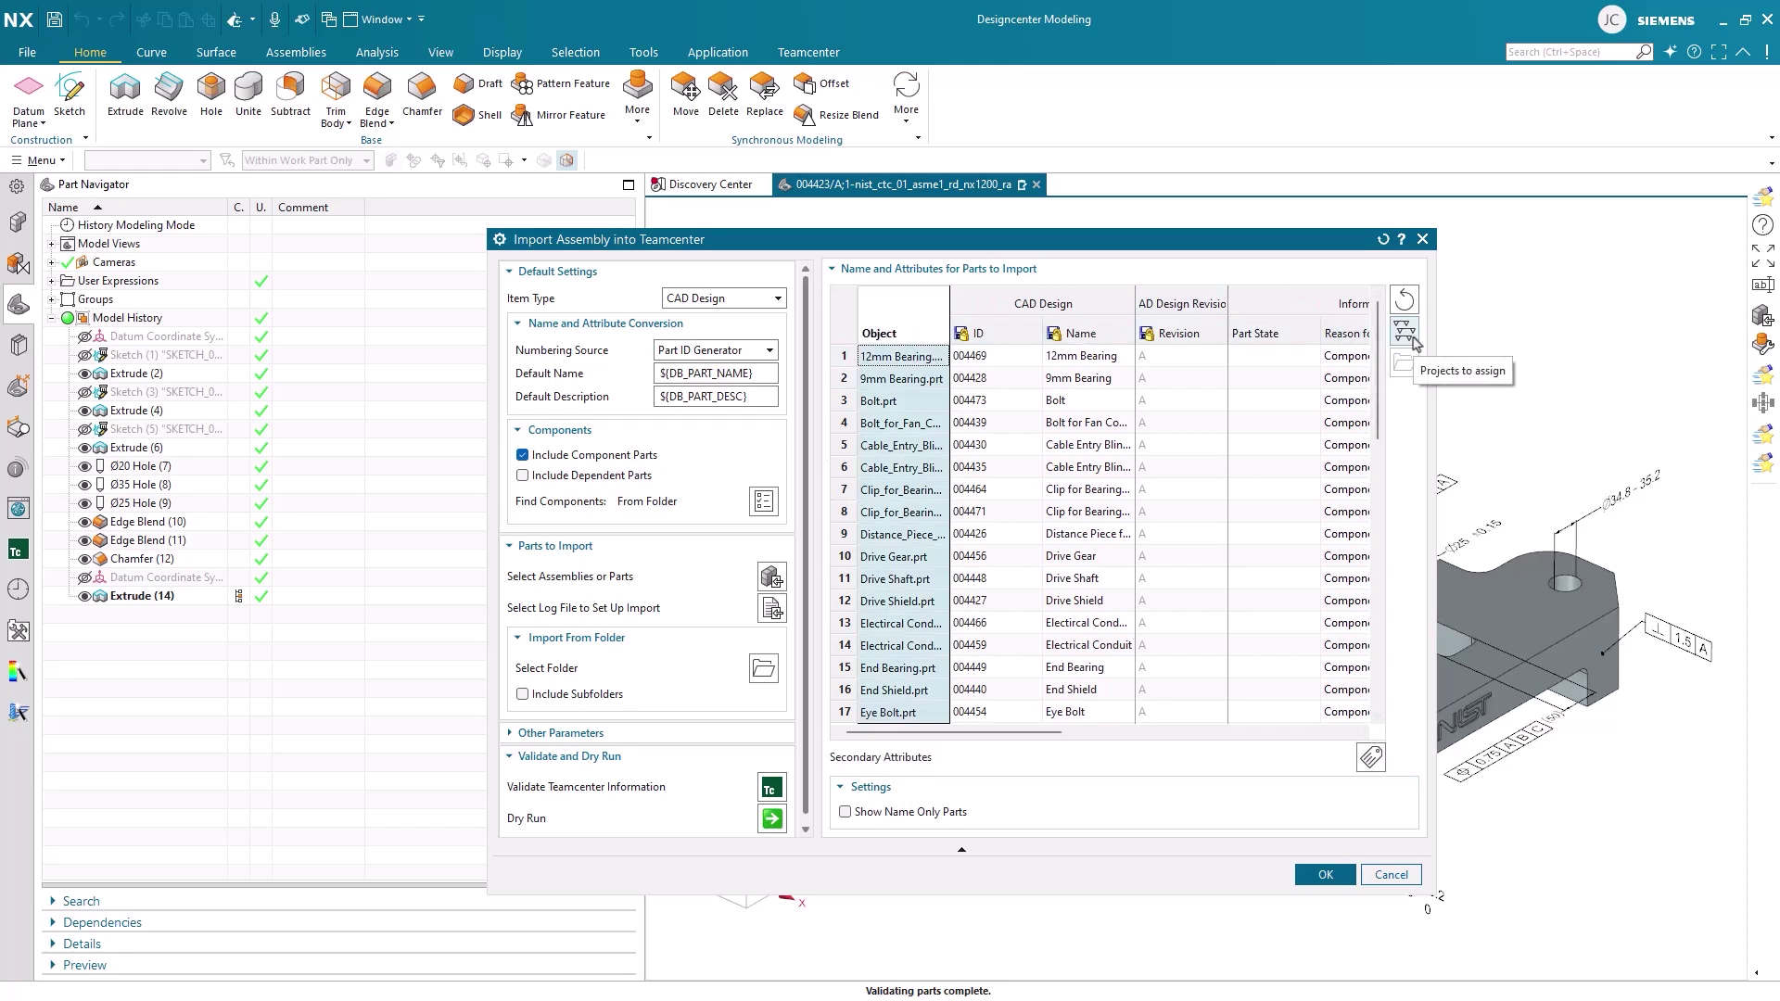
pyautogui.click(841, 358)
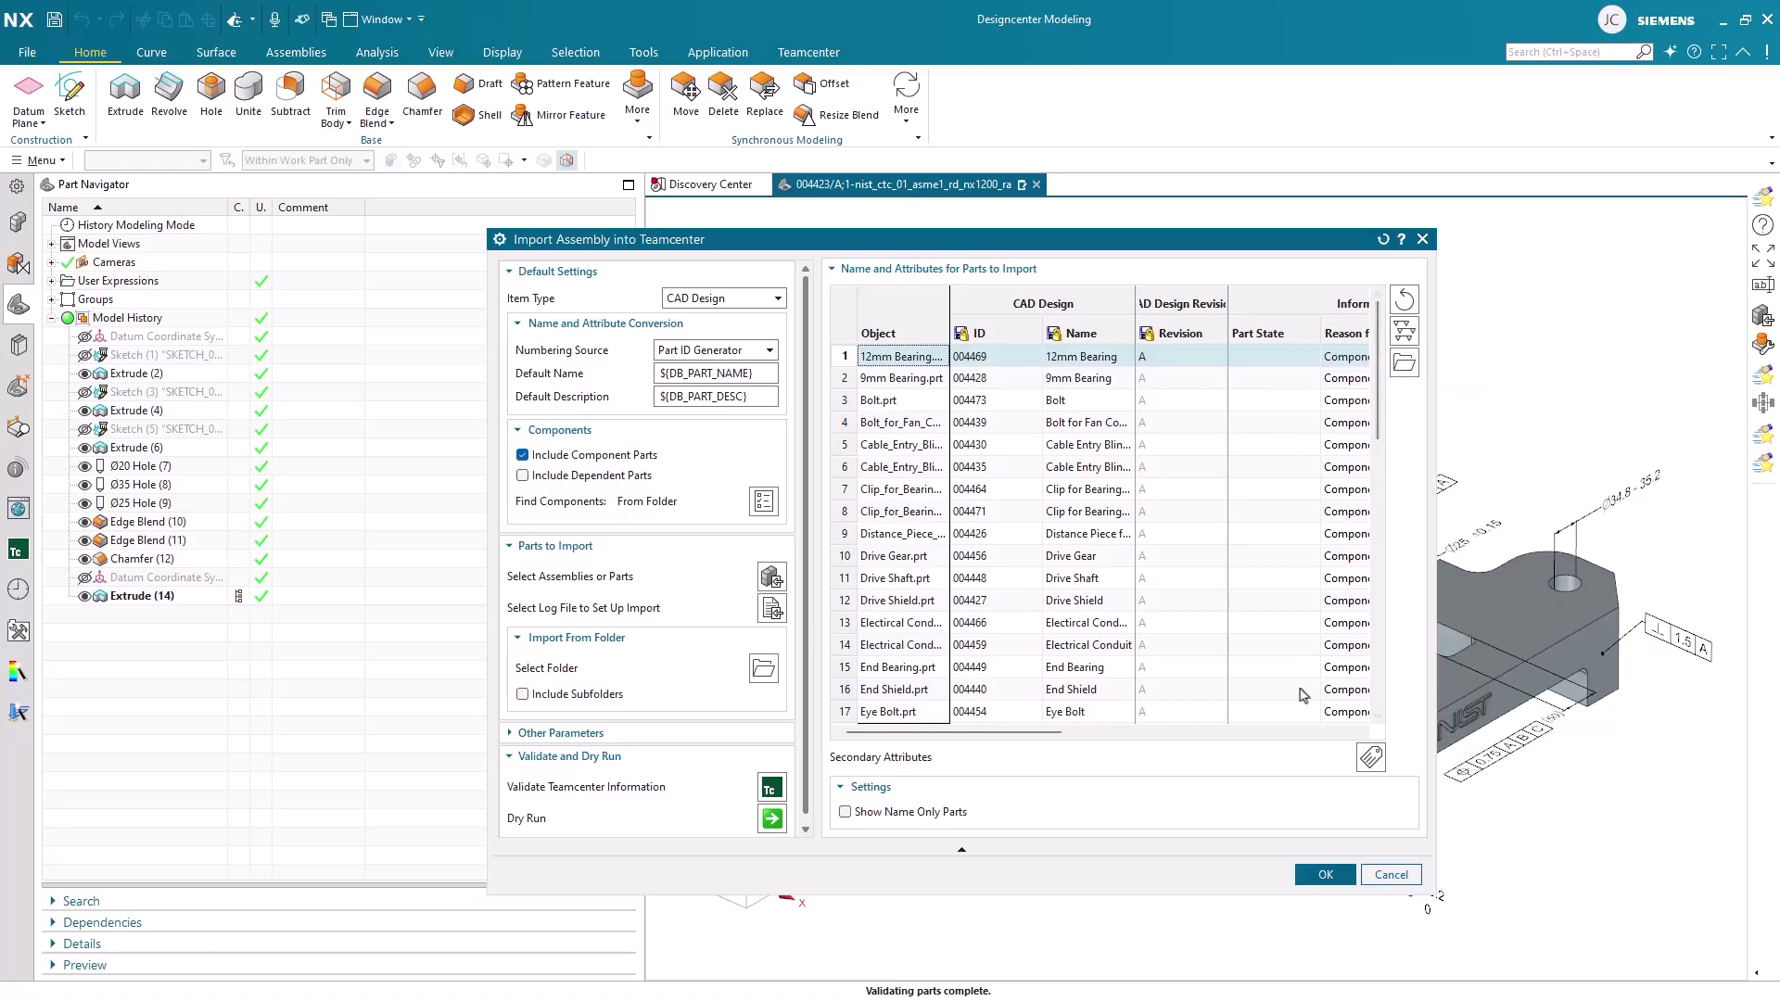
# Run the gearmotor import, close the import log, and show the Teamcenter home page.
pyautogui.click(1308, 874)
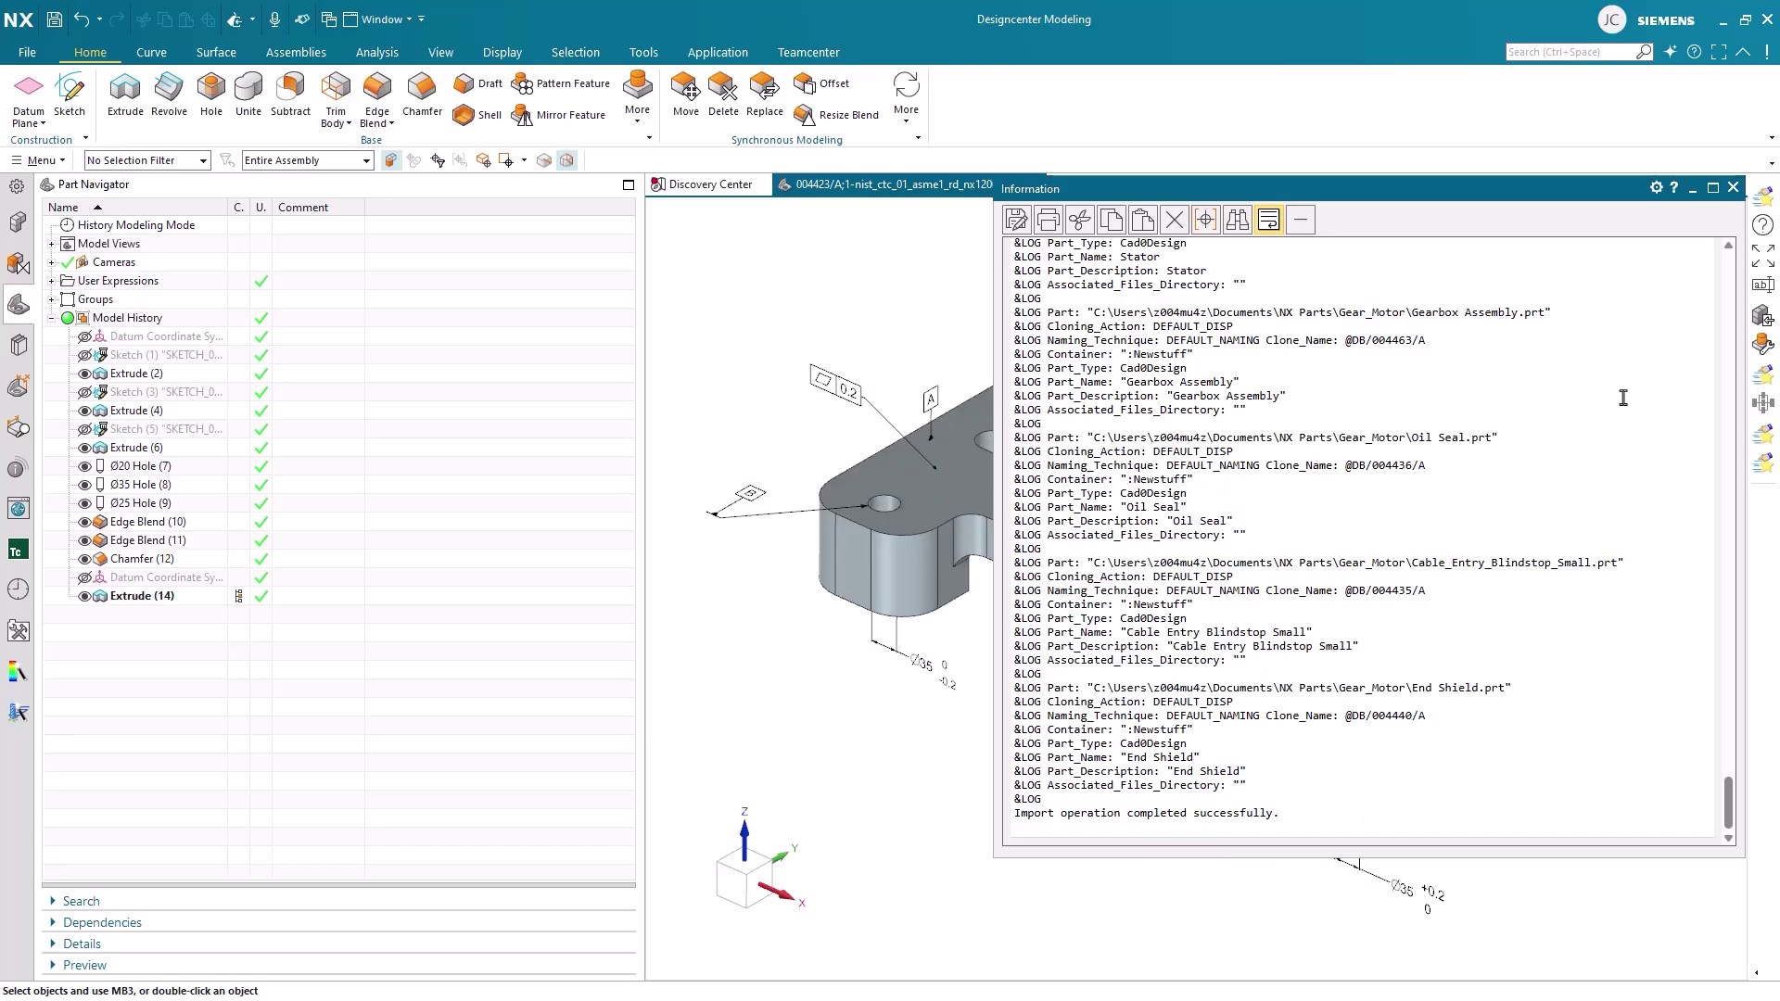
pyautogui.click(1733, 186)
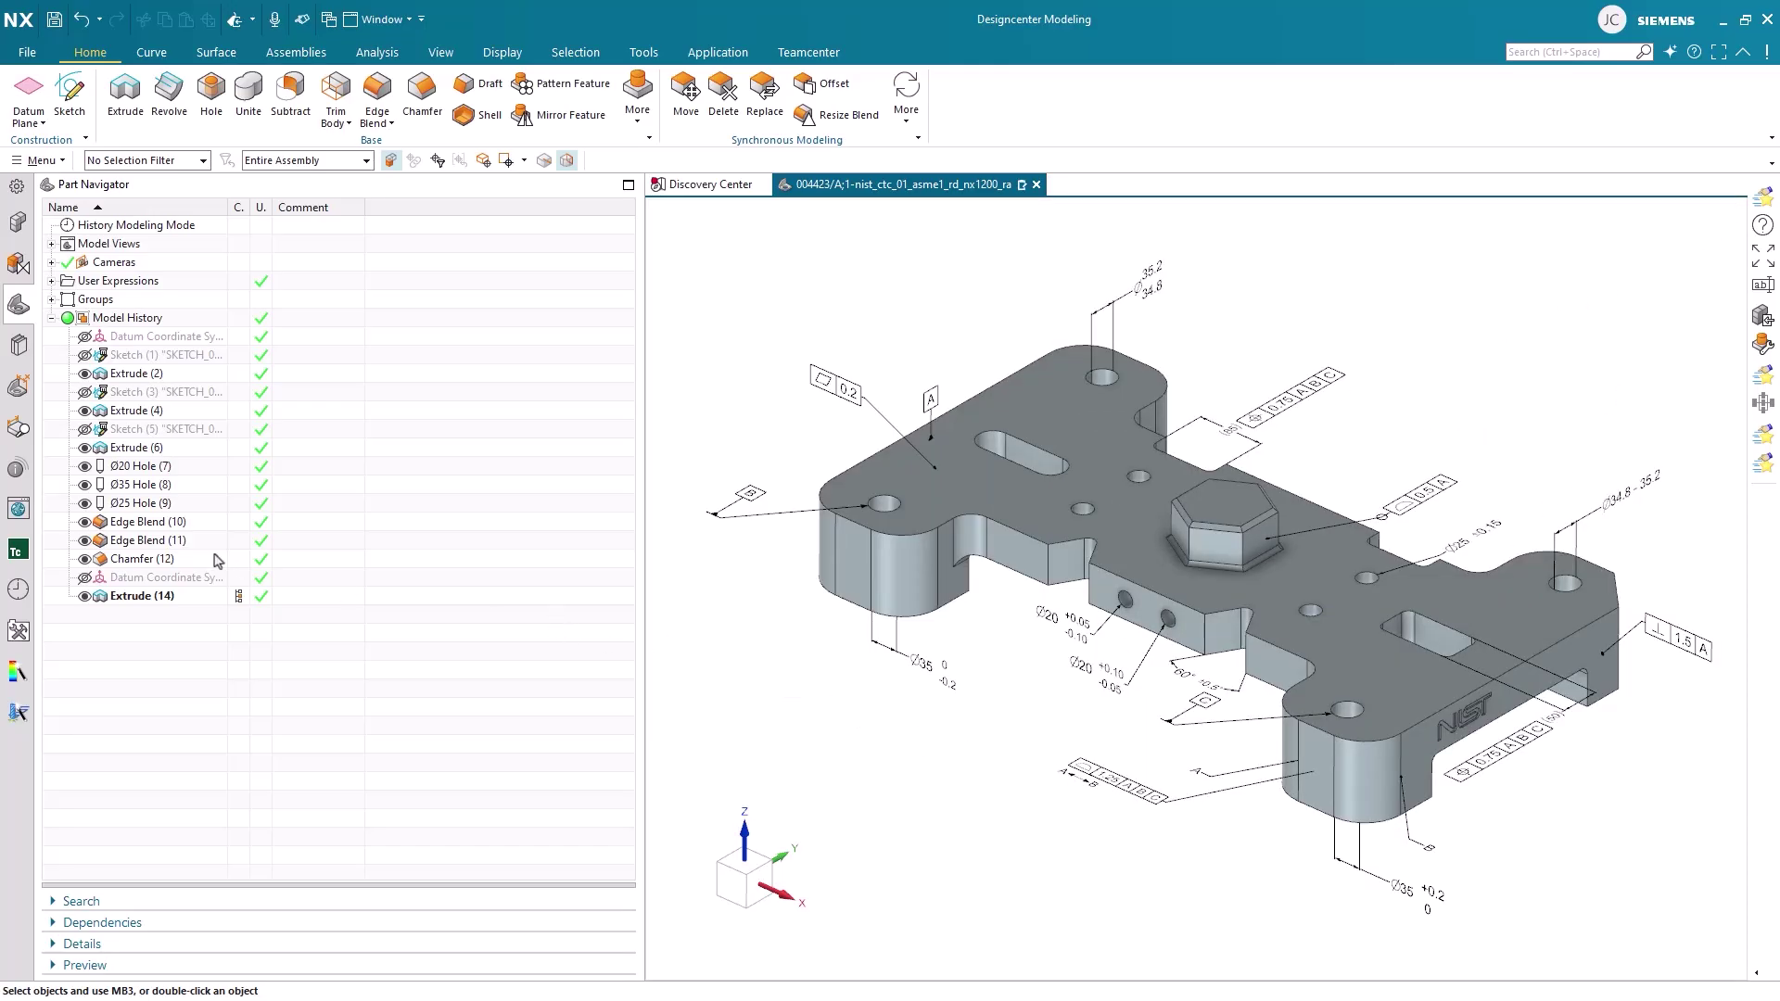
pyautogui.click(18, 551)
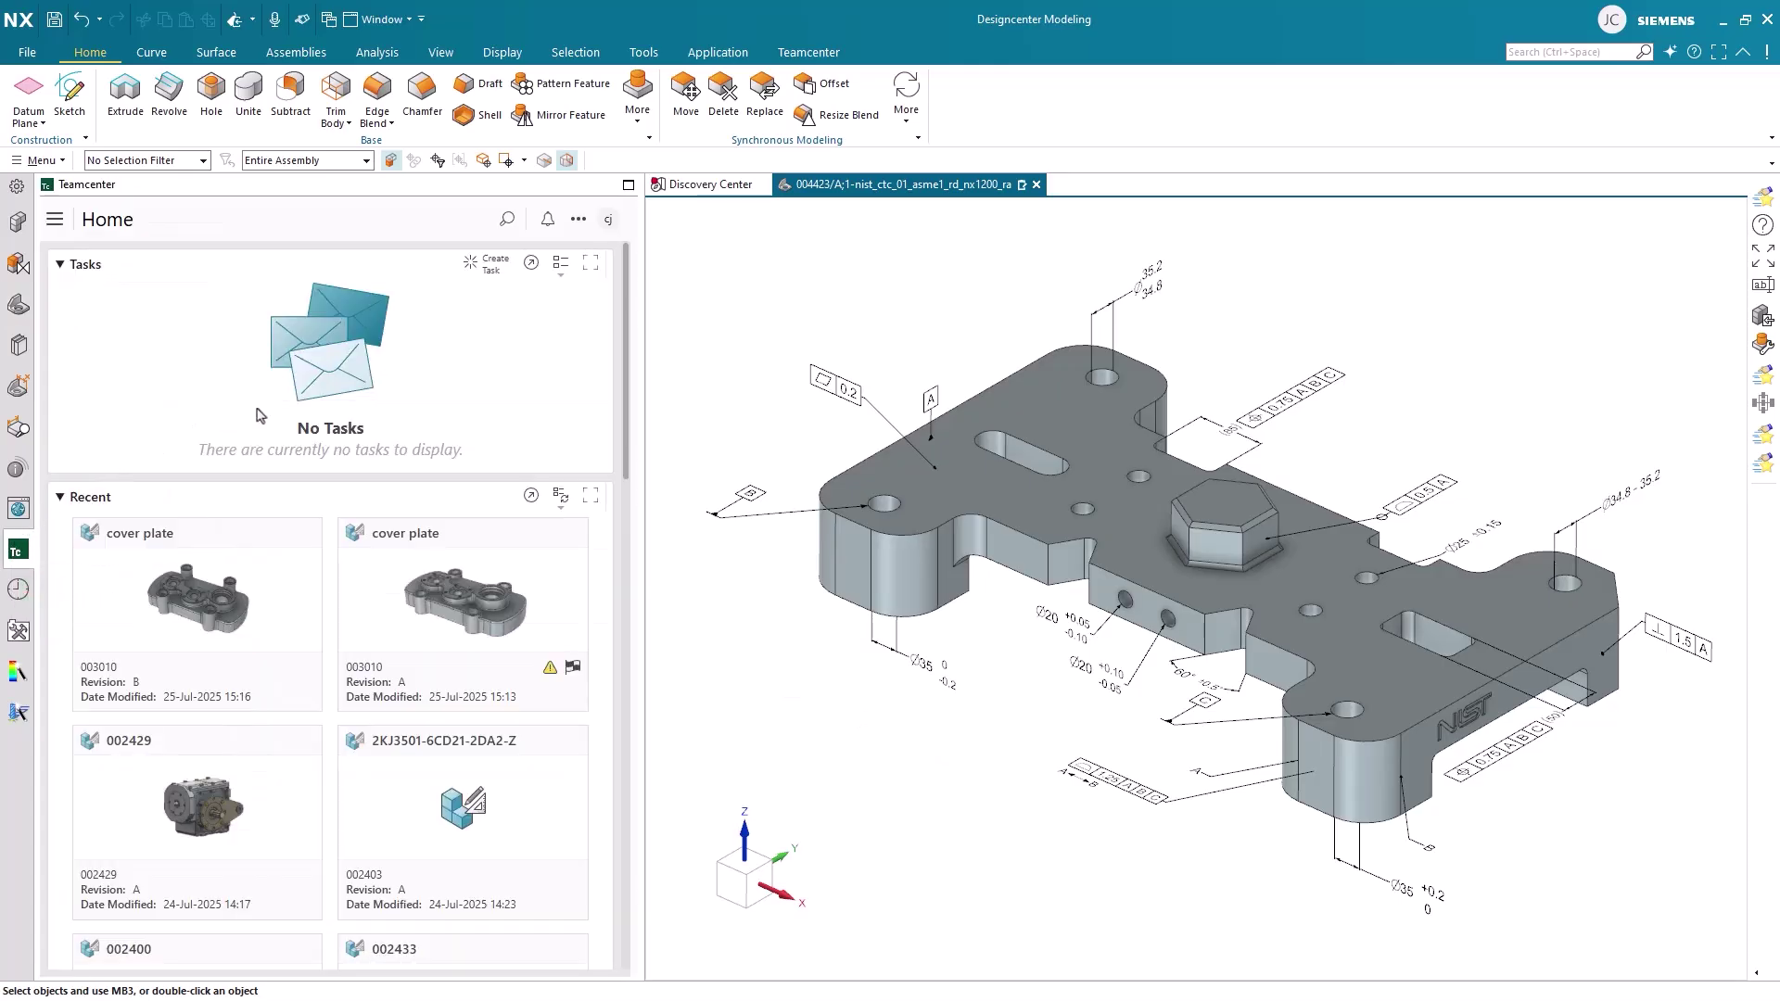
# Search Teamcenter for 'gearmotor' and open Gearmotor Main Assembly 004437 from the results.
pyautogui.click(506, 219)
pyautogui.click(191, 351)
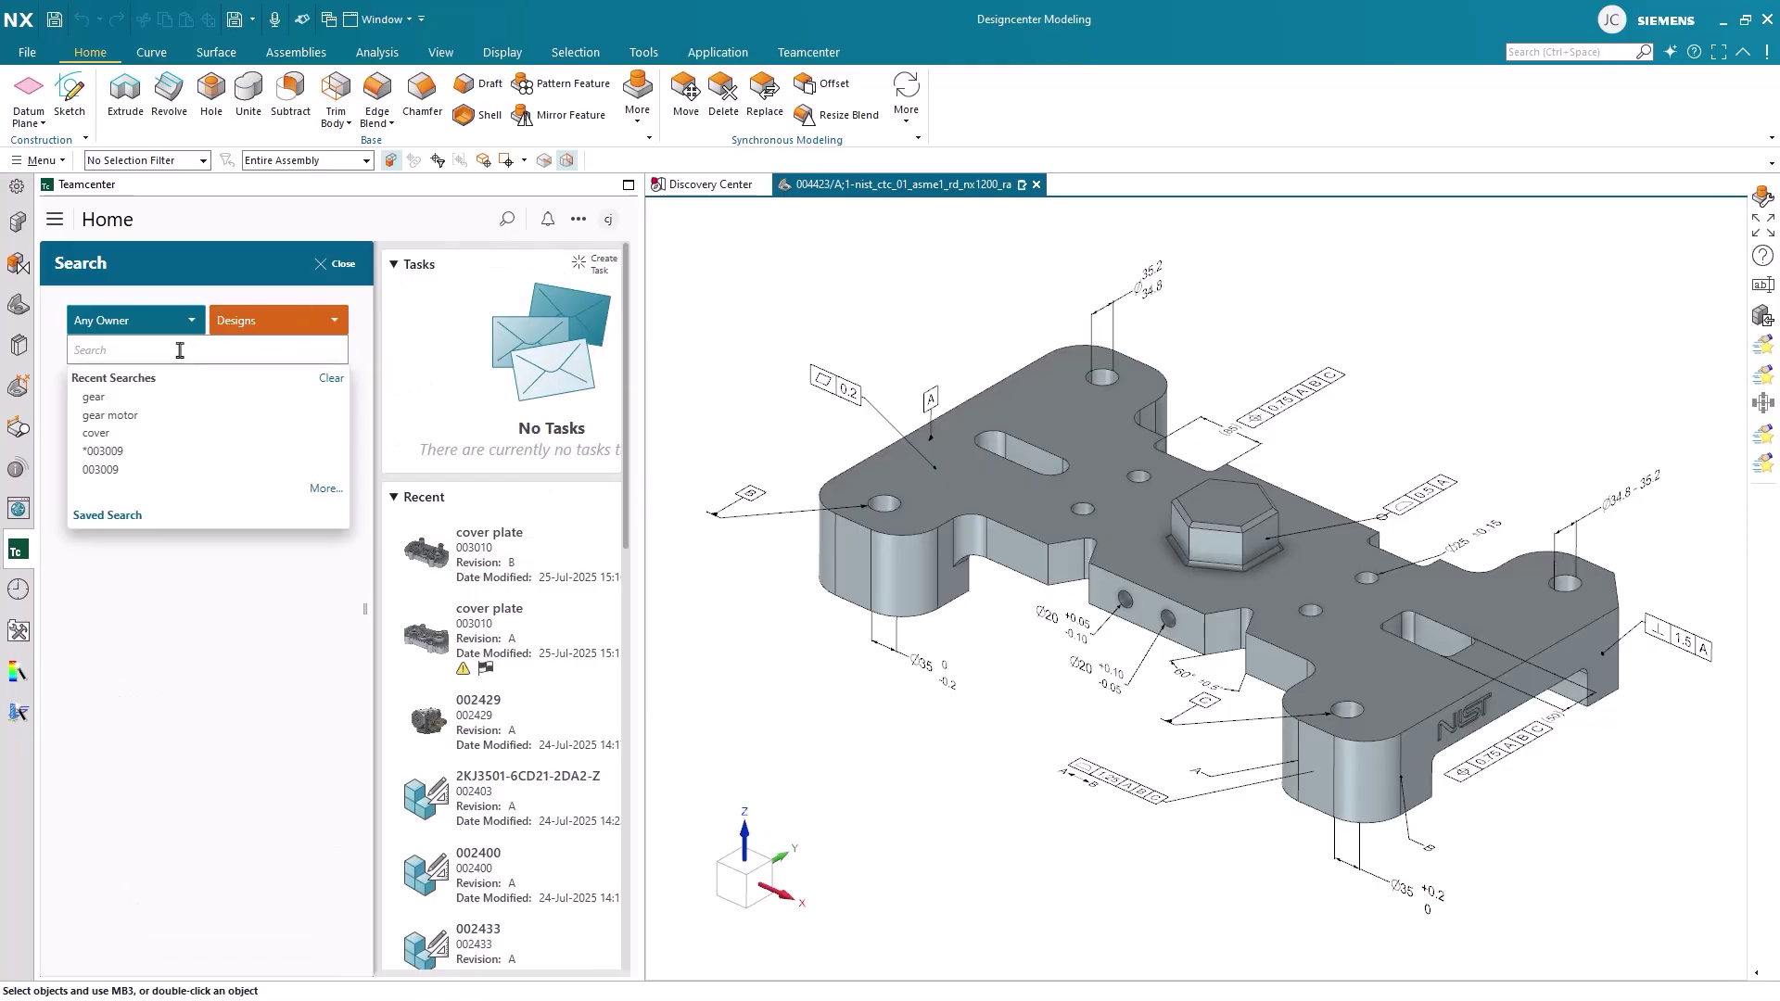
pyautogui.write('gearmotor')
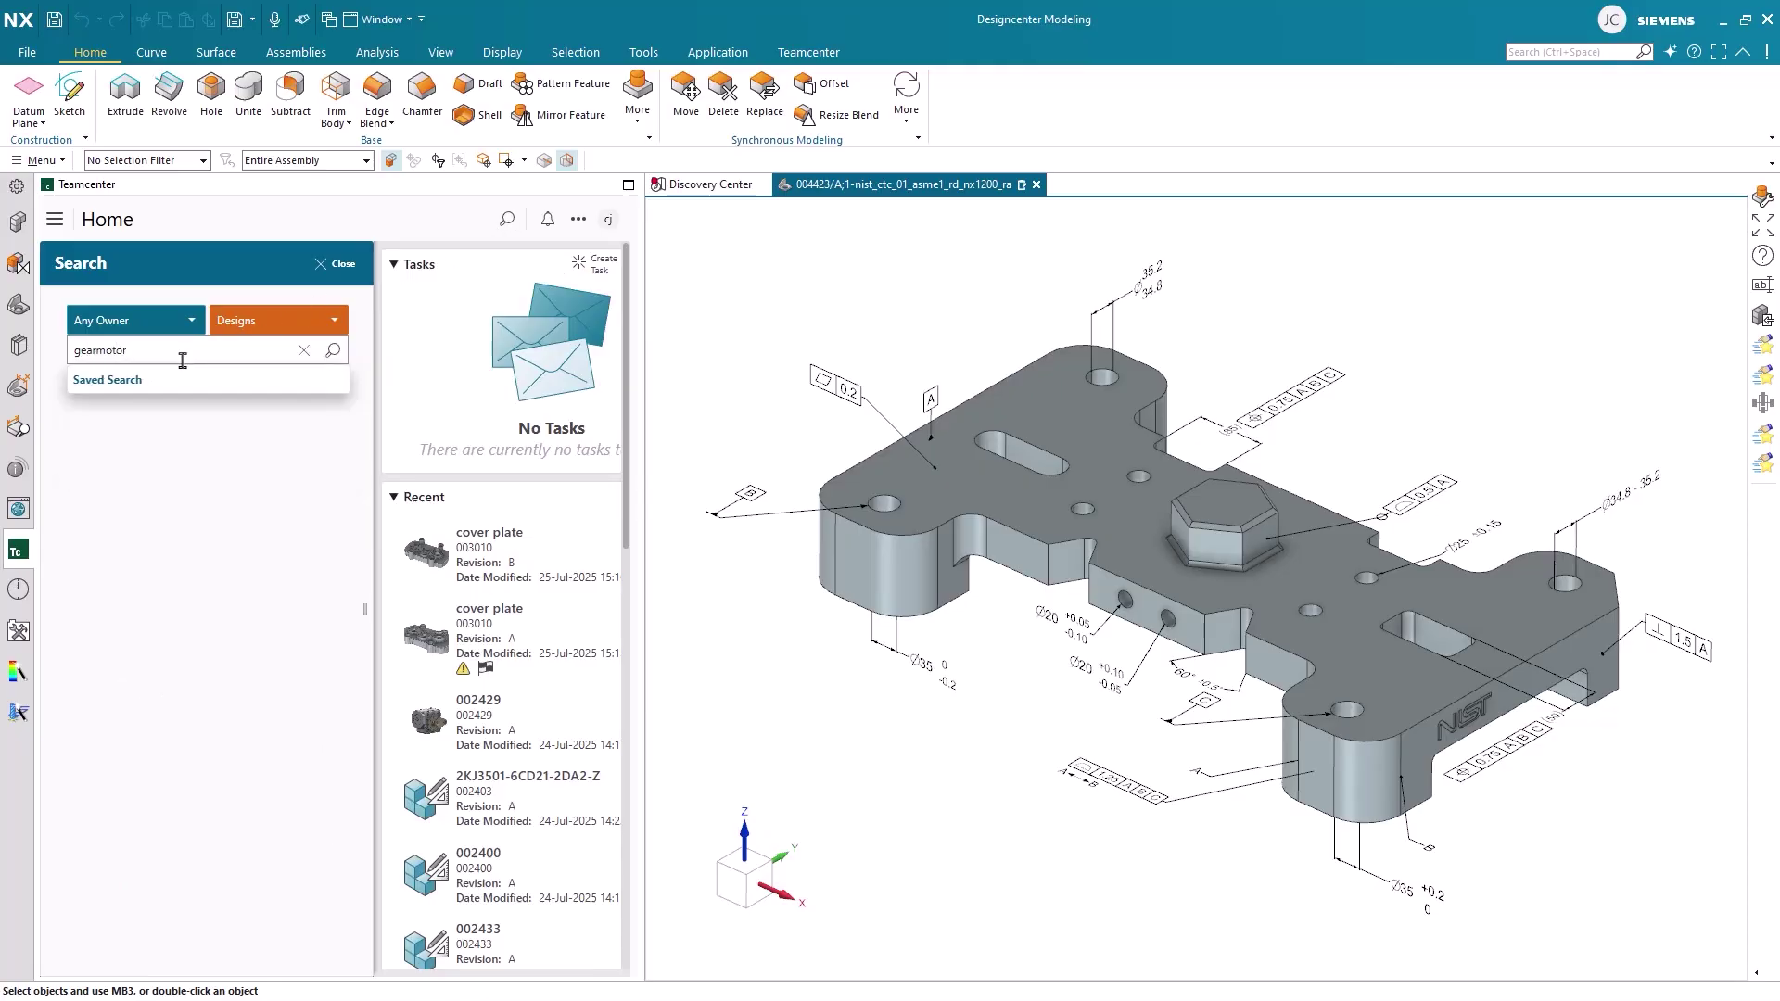
pyautogui.press('Return')
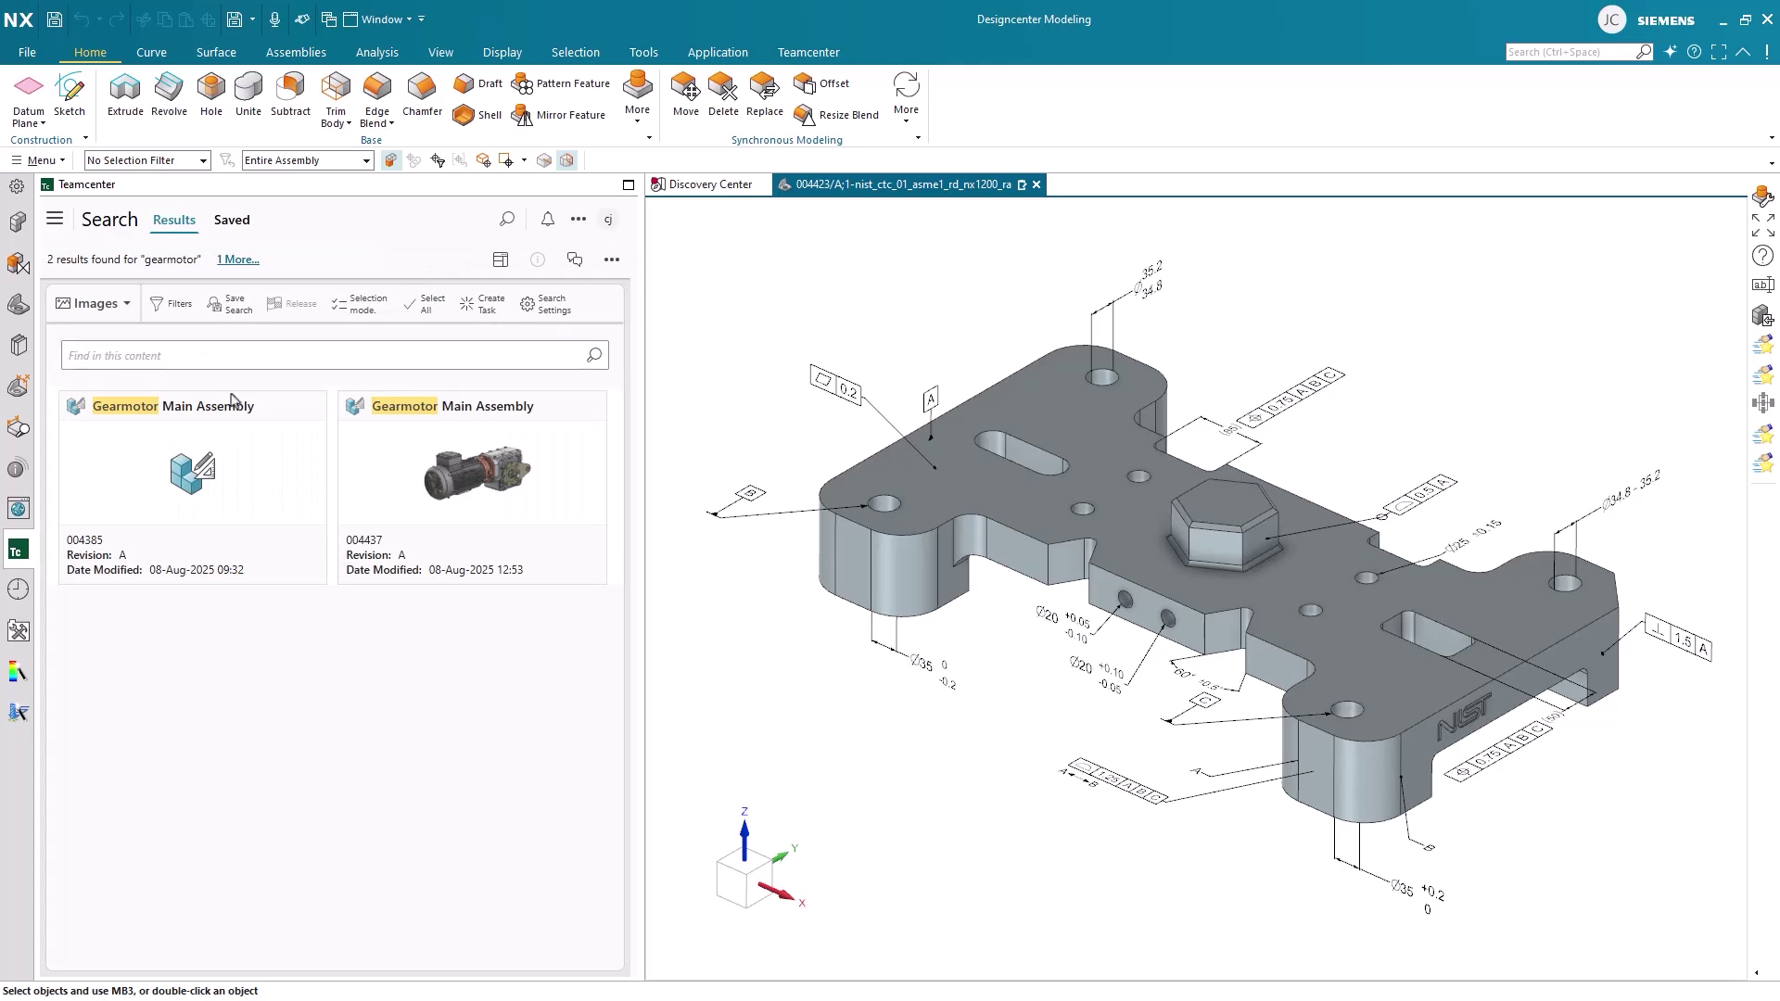
pyautogui.moveTo(472, 486)
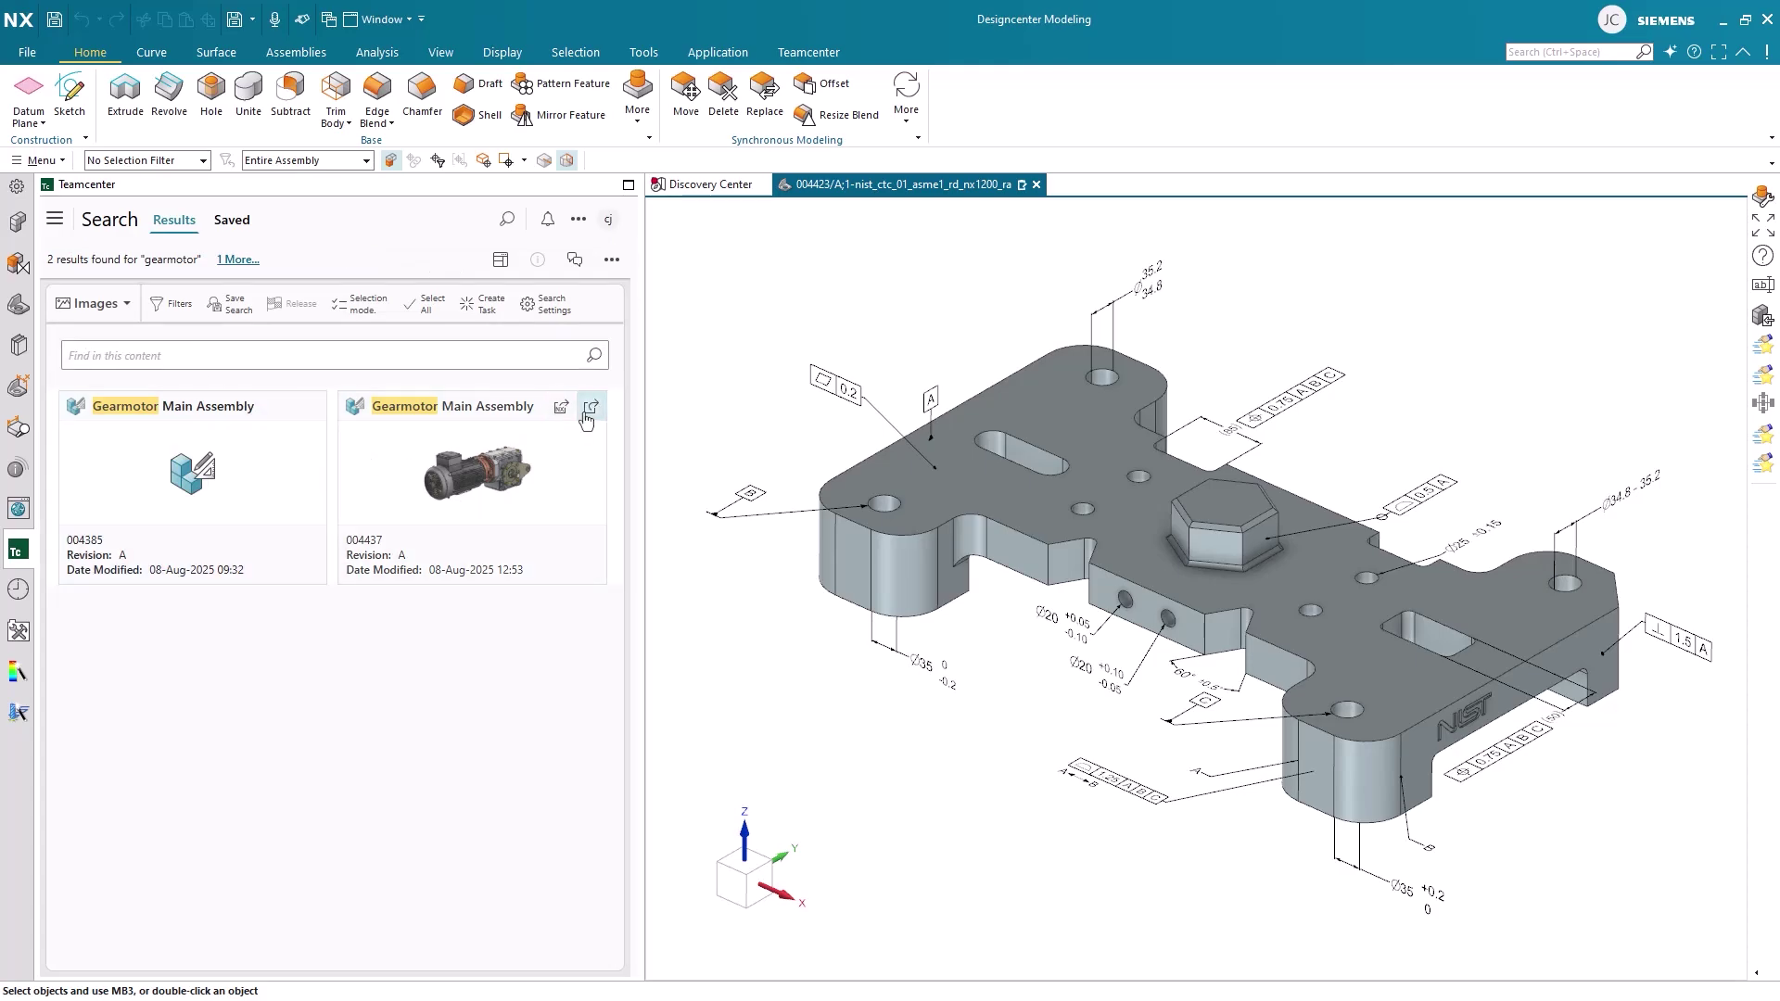
pyautogui.click(586, 415)
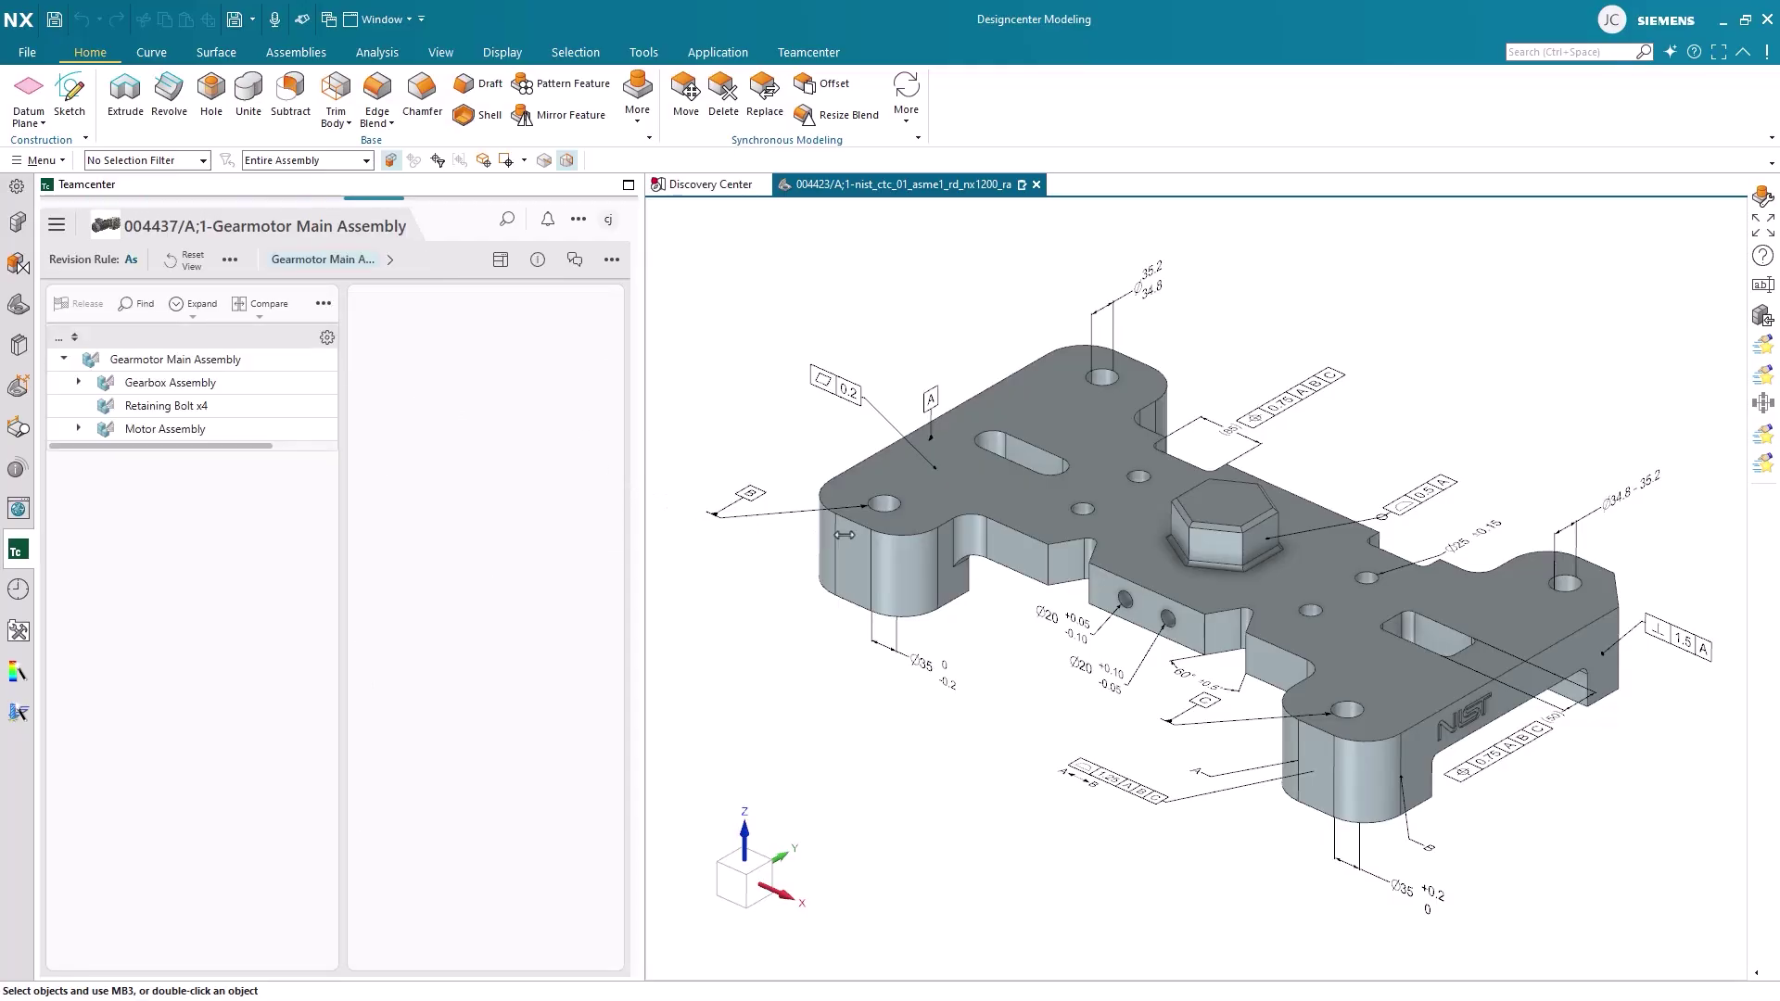
# Load Gearmotor Main Assembly 004437/A;1 into NX via Open in NX, widening the Teamcenter panel for details.
pyautogui.moveTo(774, 529); pyautogui.dragTo(839, 541)
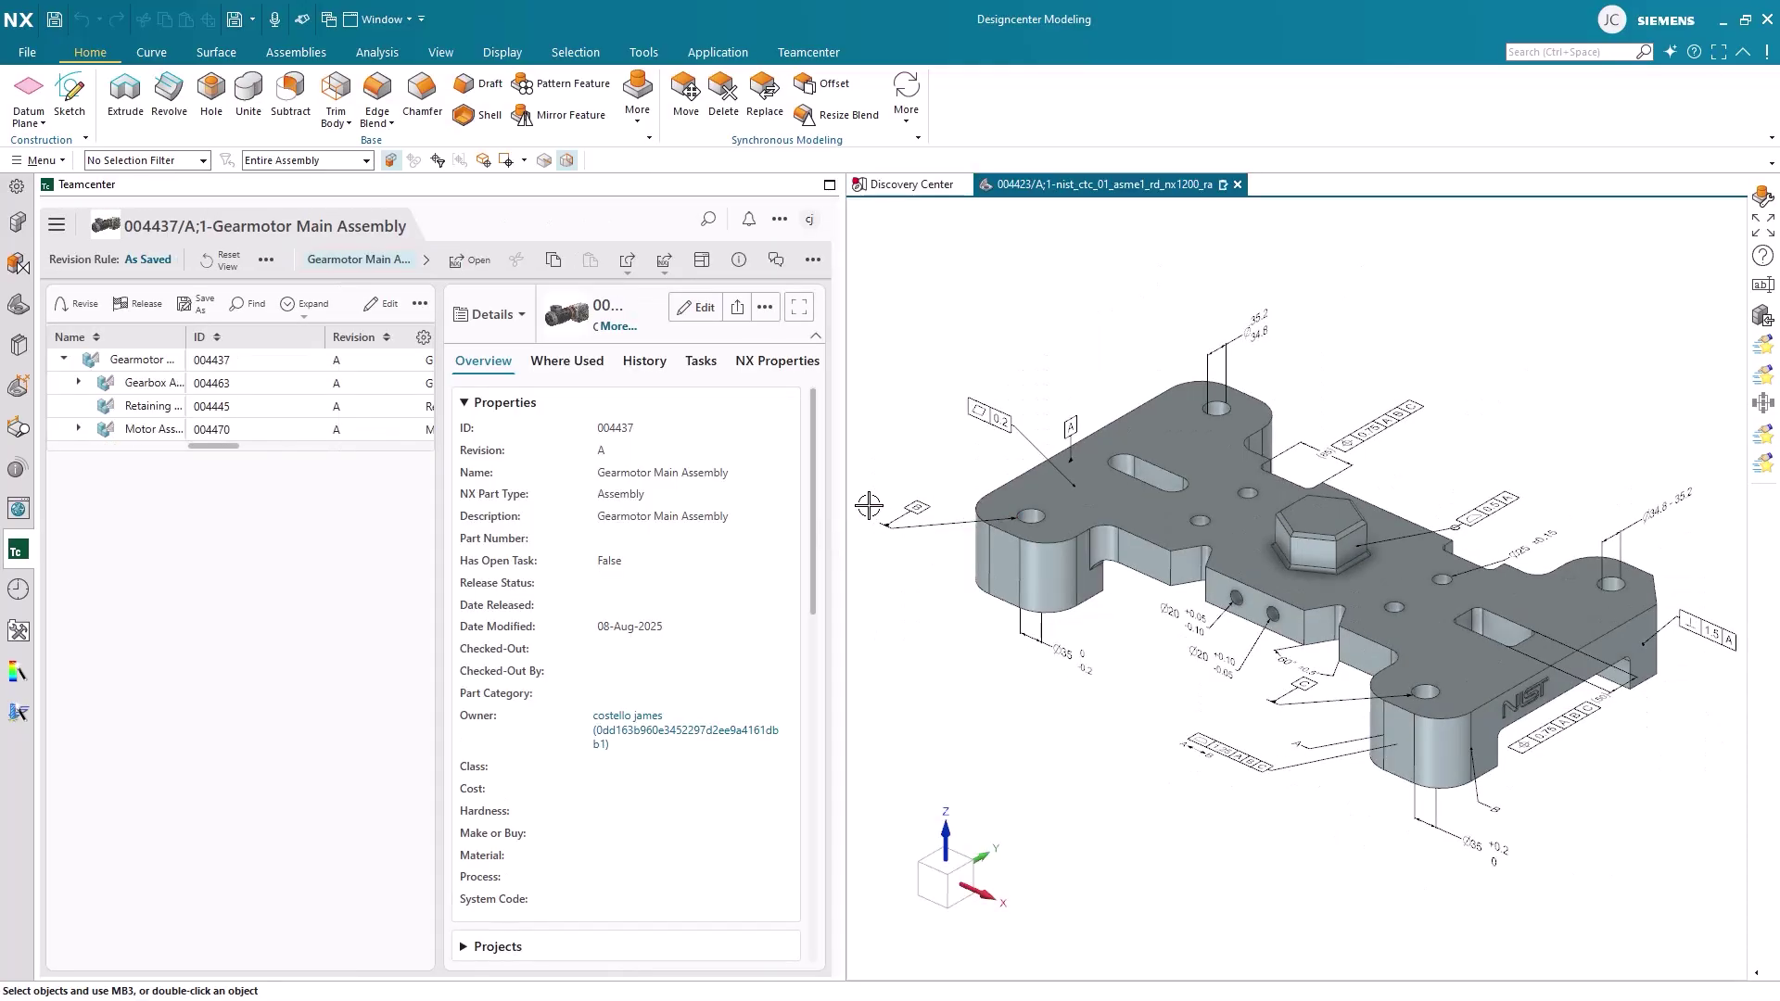
pyautogui.click(664, 269)
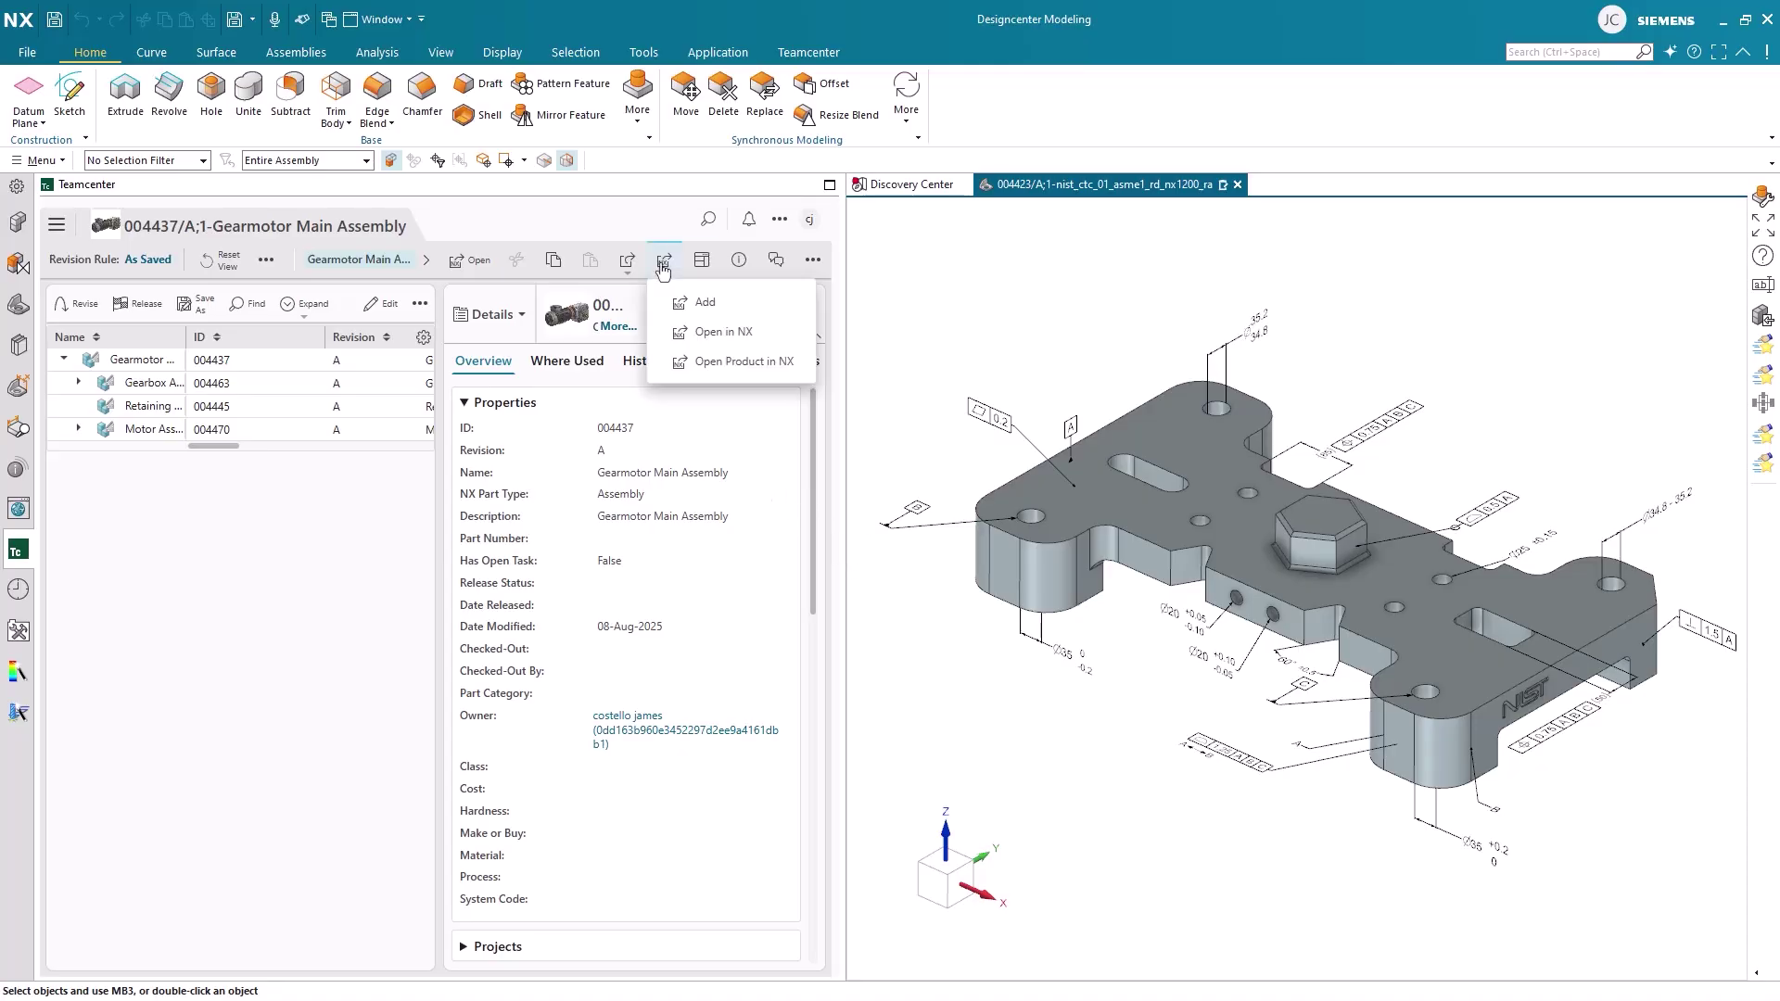
pyautogui.click(685, 336)
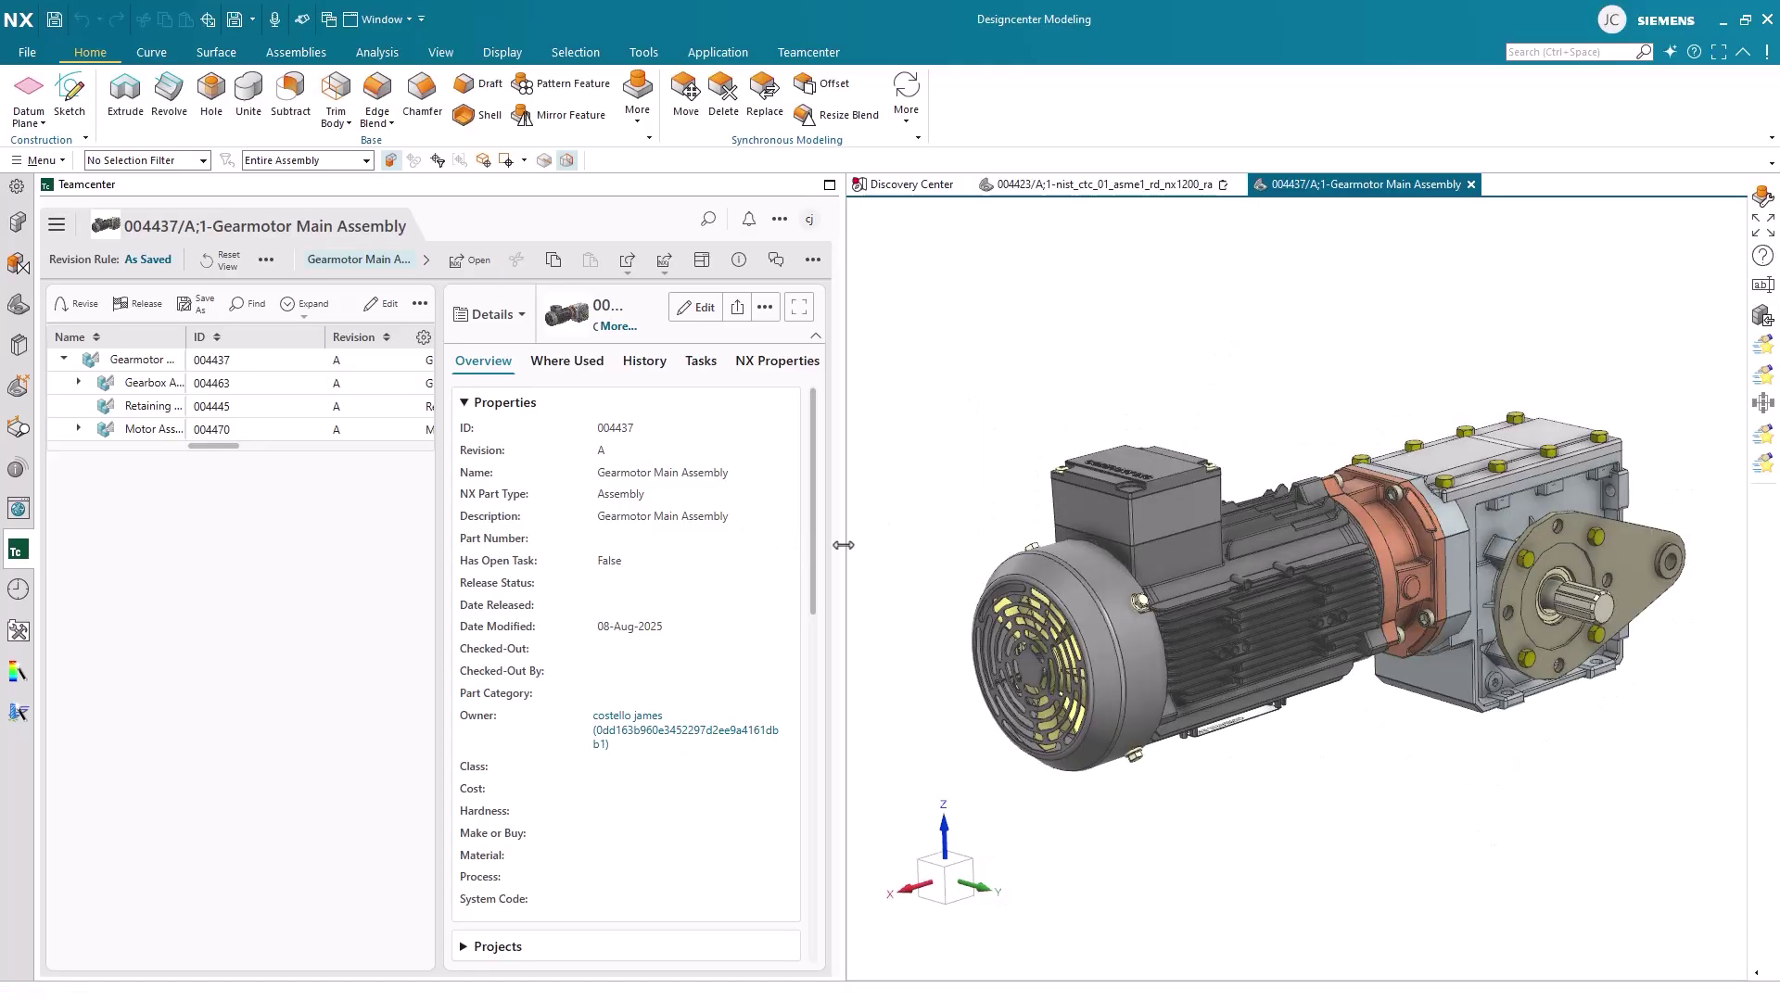
pyautogui.moveTo(846, 550); pyautogui.dragTo(1059, 550)
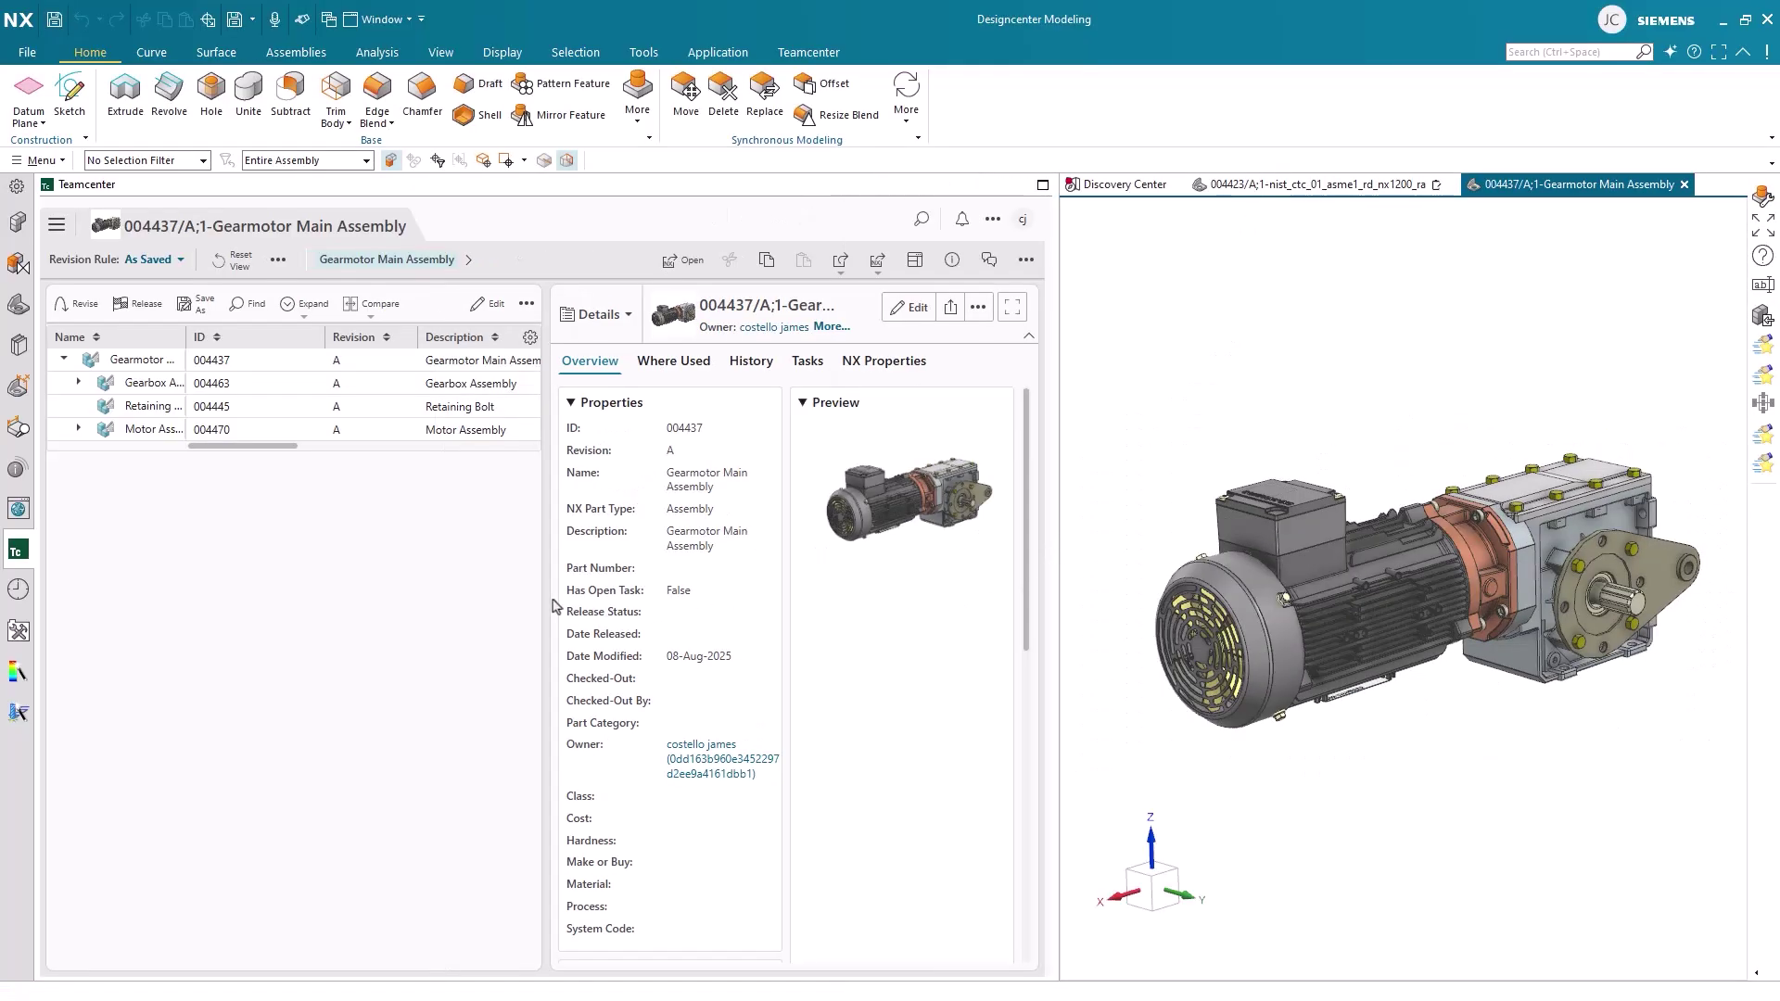
pyautogui.moveTo(548, 591); pyautogui.dragTo(399, 583)
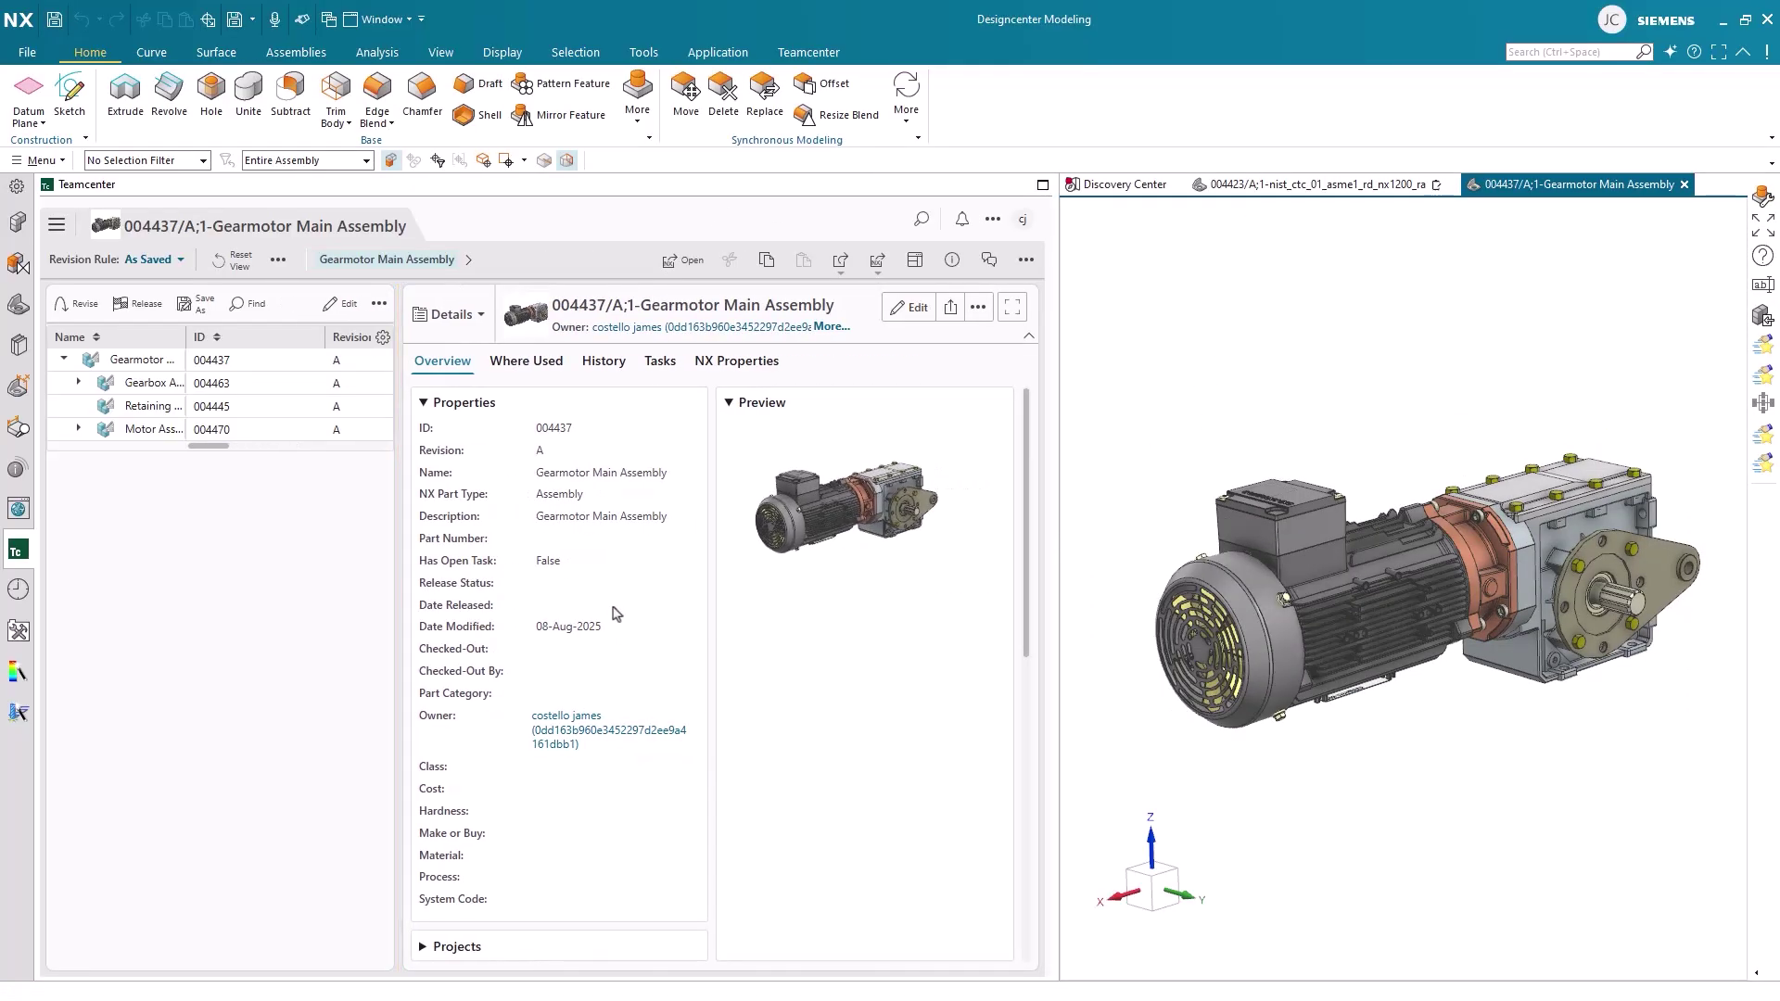
pyautogui.scroll(-3, 620, 615)
pyautogui.scroll(-3, 624, 654)
pyautogui.scroll(-1, 620, 663)
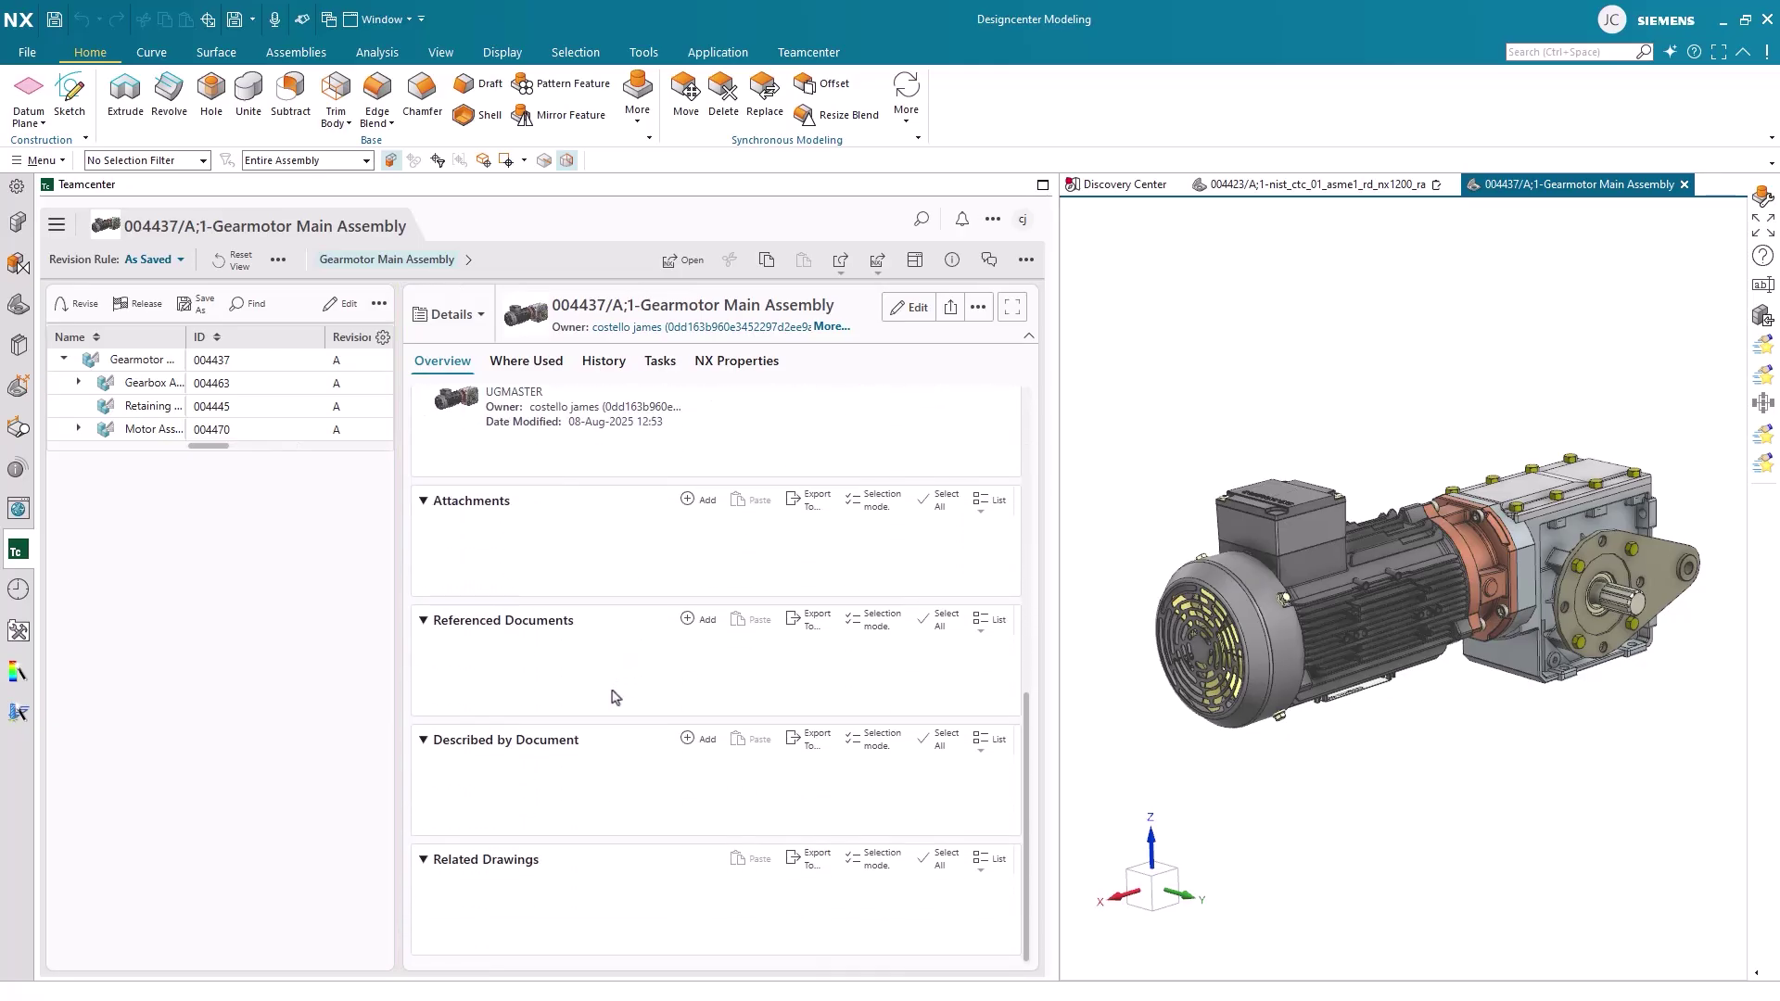
pyautogui.scroll(2, 612, 711)
pyautogui.scroll(2, 612, 712)
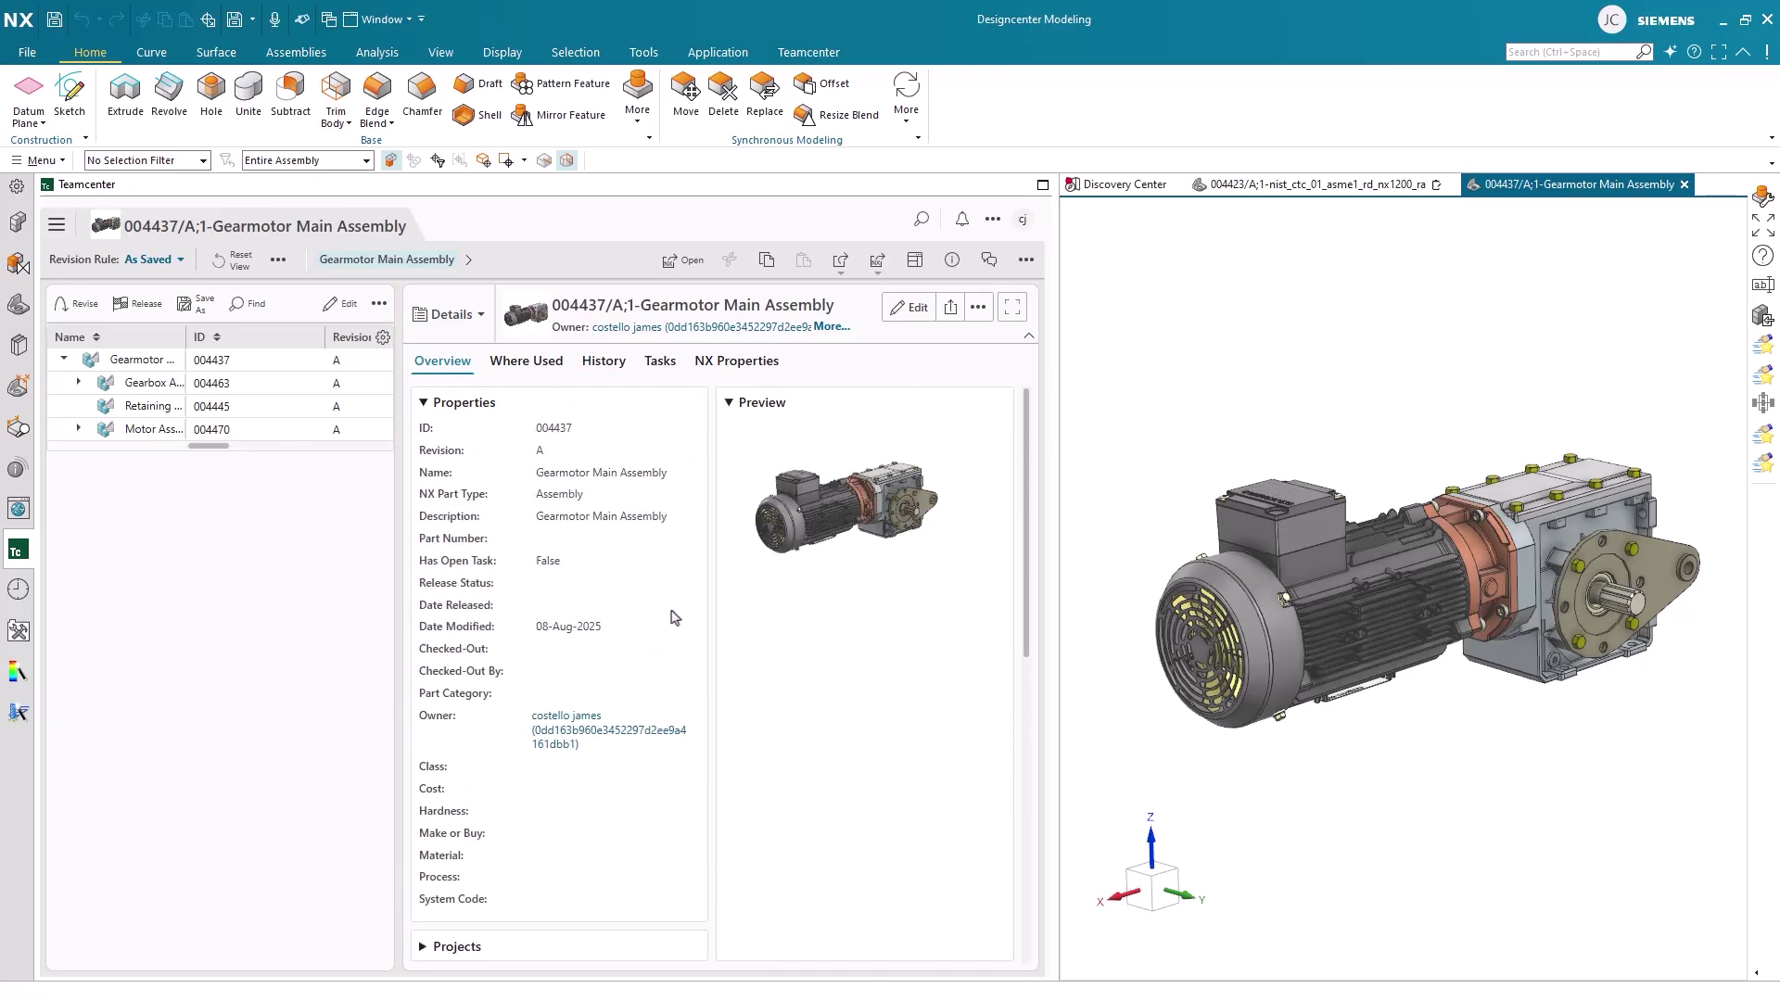